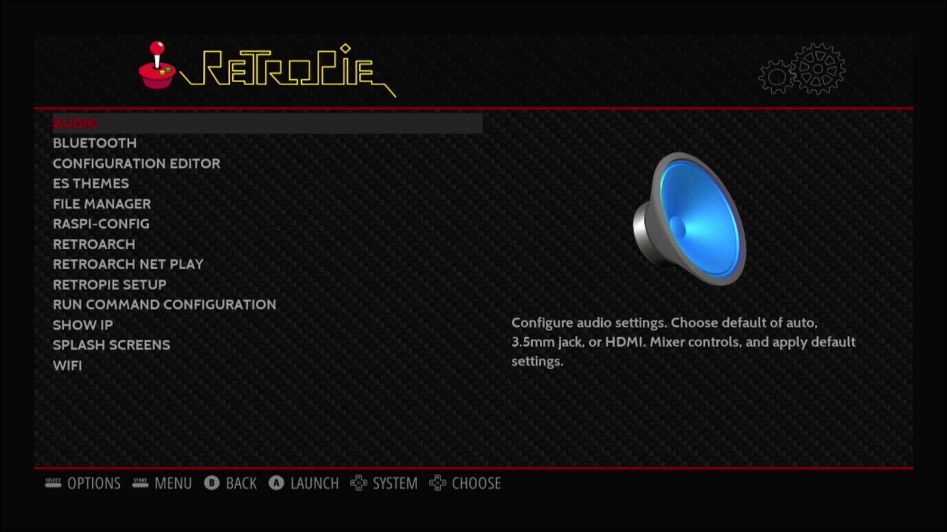
# Highlight RASPI-CONFIG in the RetroPie settings list and launch it.
pyautogui.press('Down')
pyautogui.press('Down')
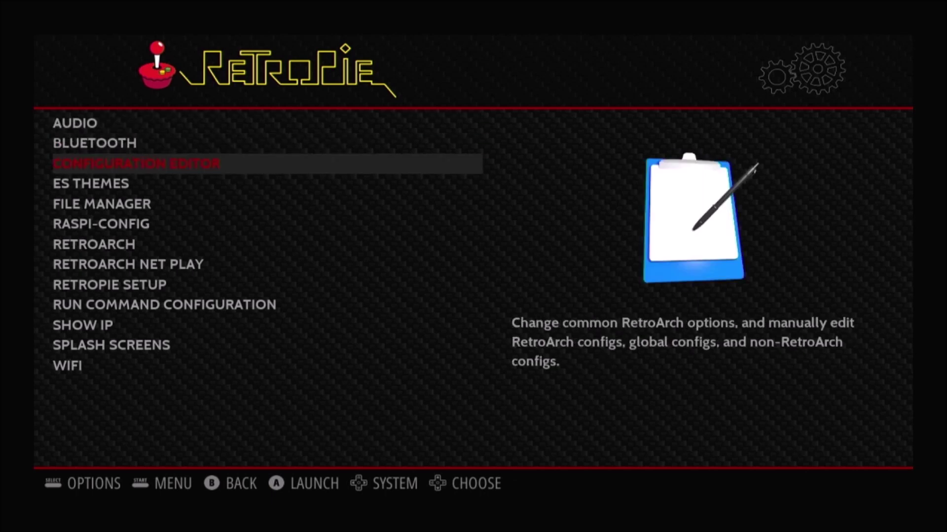
pyautogui.press('Down')
pyautogui.press('Down')
pyautogui.press('Down')
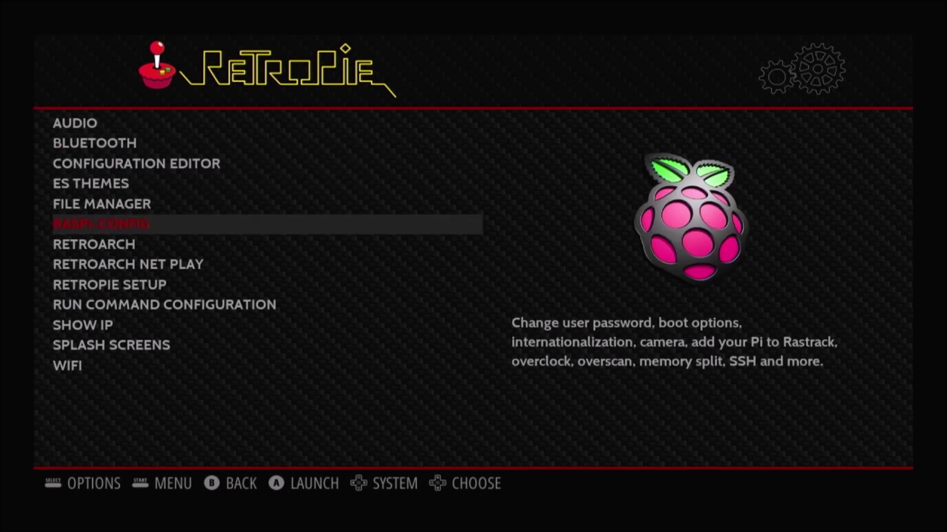
pyautogui.press('Return')
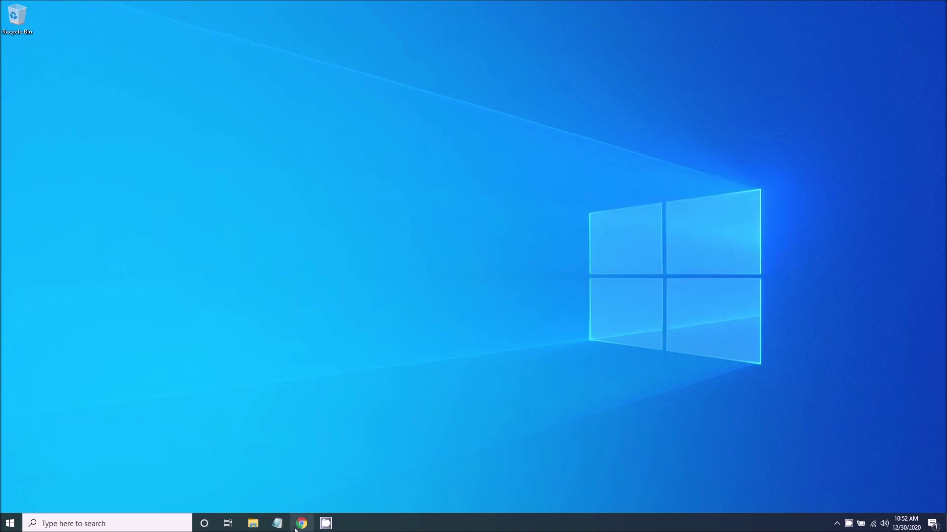
# Download the RetroPie Raspberry Pi 2/3 image and balenaEtcher for Windows in Chrome.
pyautogui.click(301, 524)
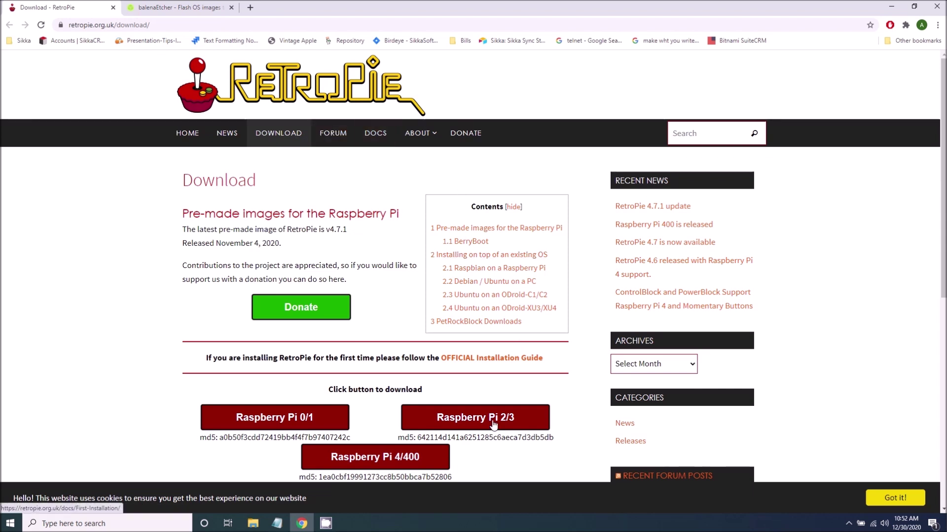
pyautogui.click(471, 418)
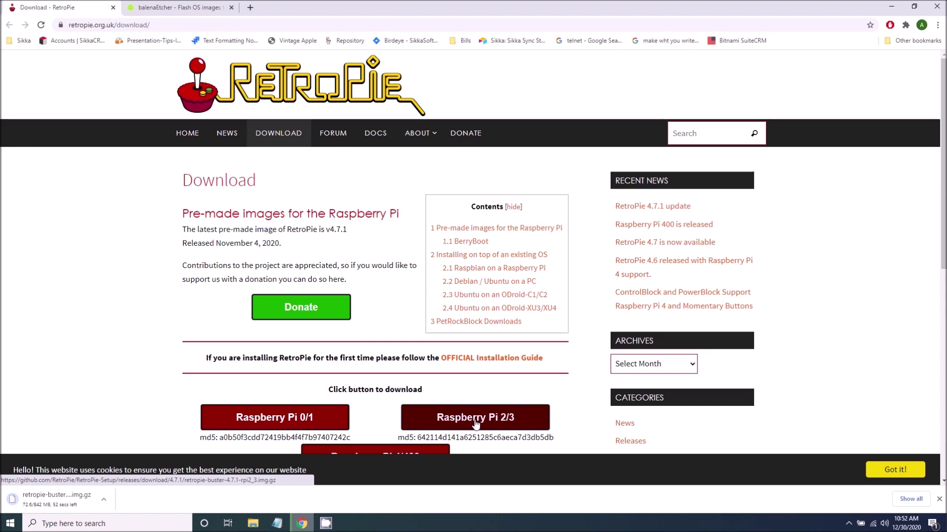
pyautogui.click(157, 9)
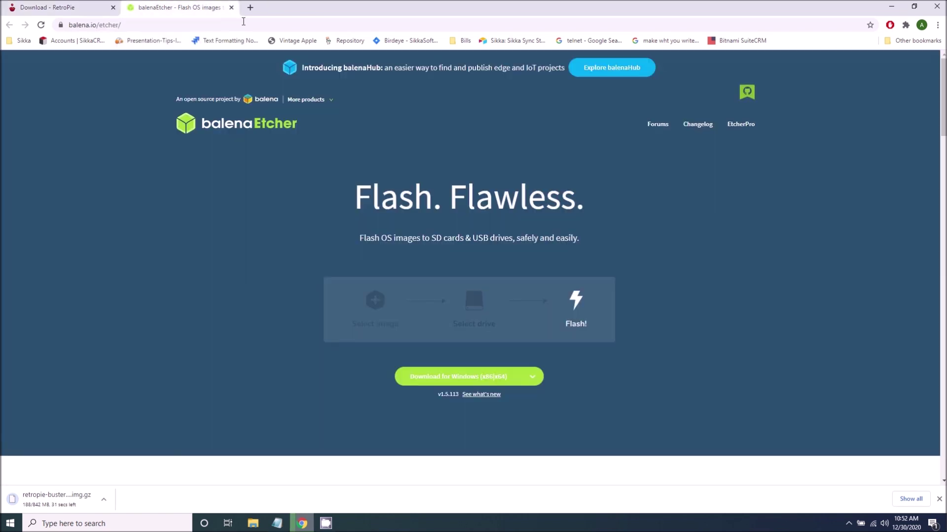
pyautogui.click(477, 378)
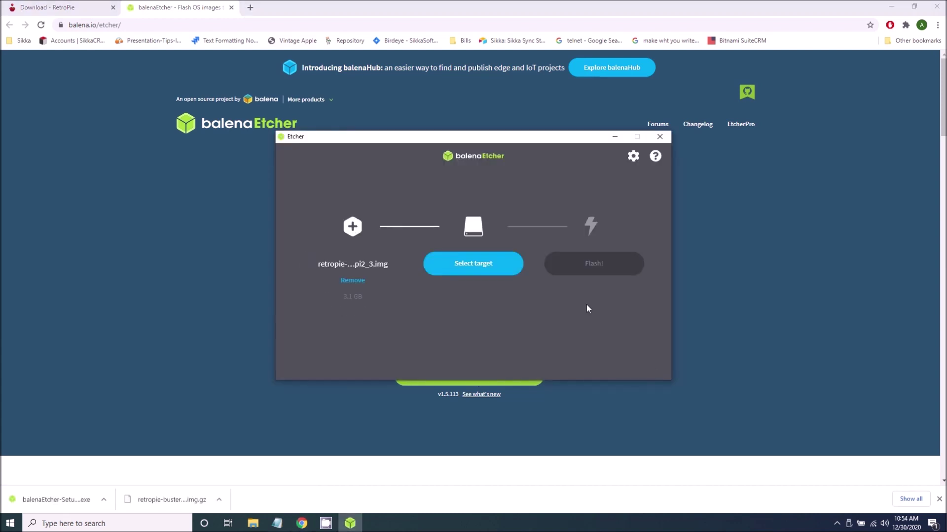
# Flash the RetroPie image to the SDXC Card target, confirming the large-drive warning.
pyautogui.click(480, 268)
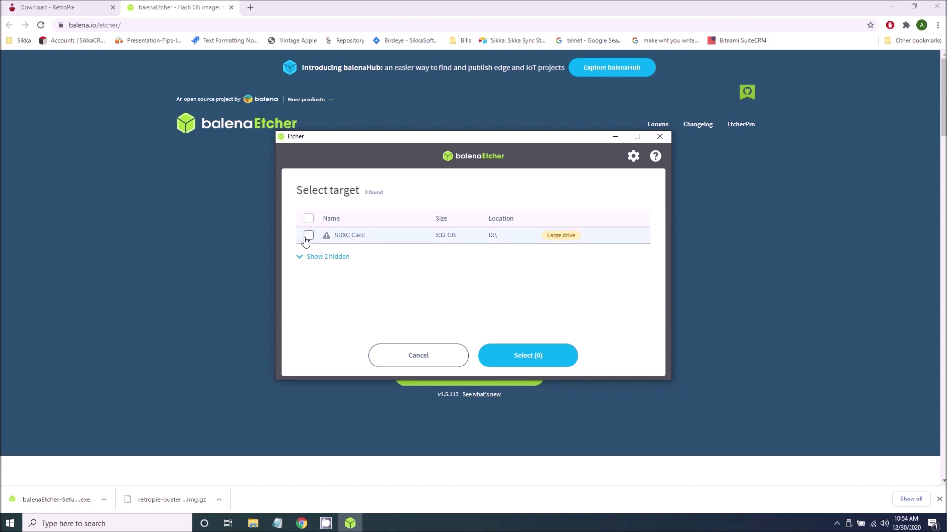
pyautogui.click(528, 355)
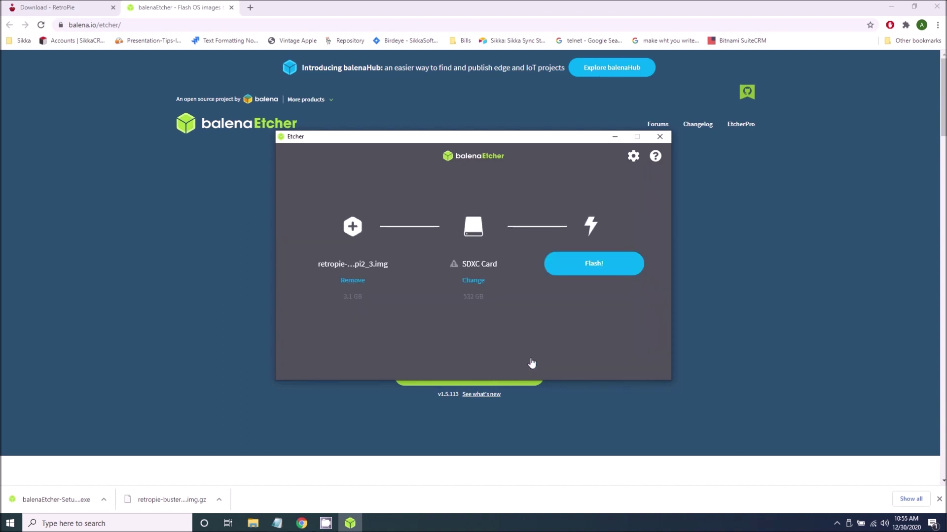
pyautogui.click(598, 268)
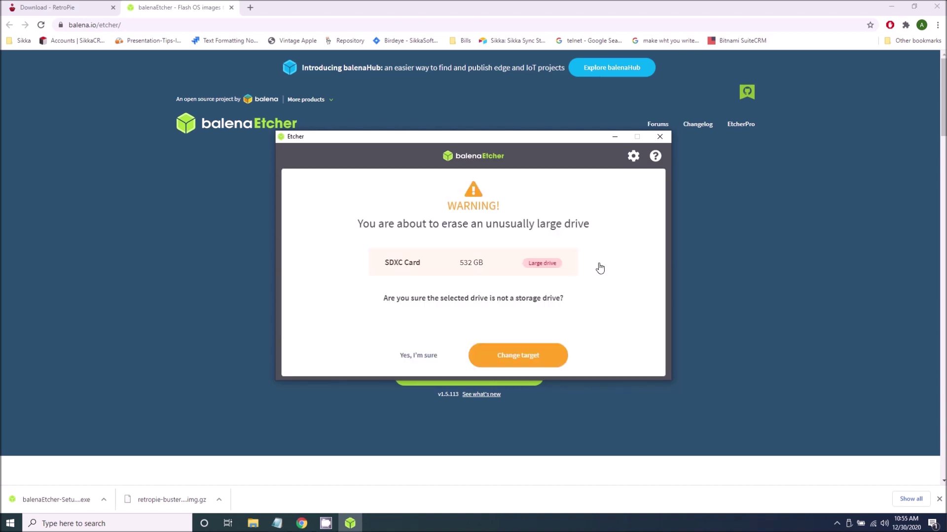
pyautogui.click(421, 357)
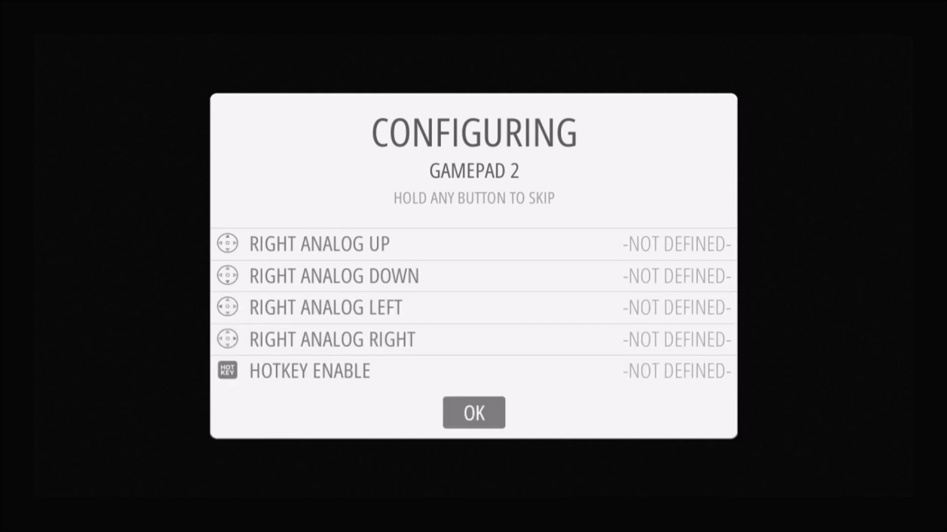
# Skip the remaining Gamepad 2 mappings, leaving right analog and hotkey undefined.
pyautogui.press('Return')
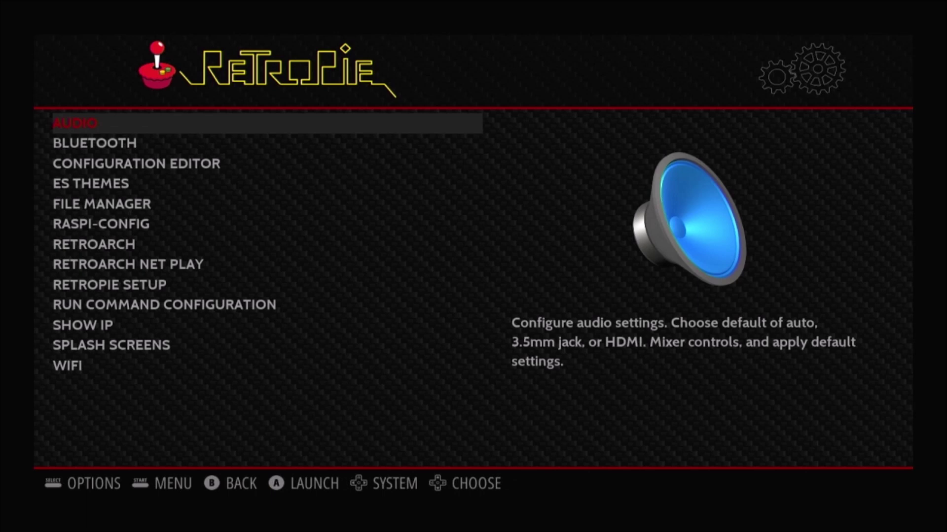
# Move down to RASPI-CONFIG in the RetroPie menu and launch it.
pyautogui.press('Down')
pyautogui.press('Down')
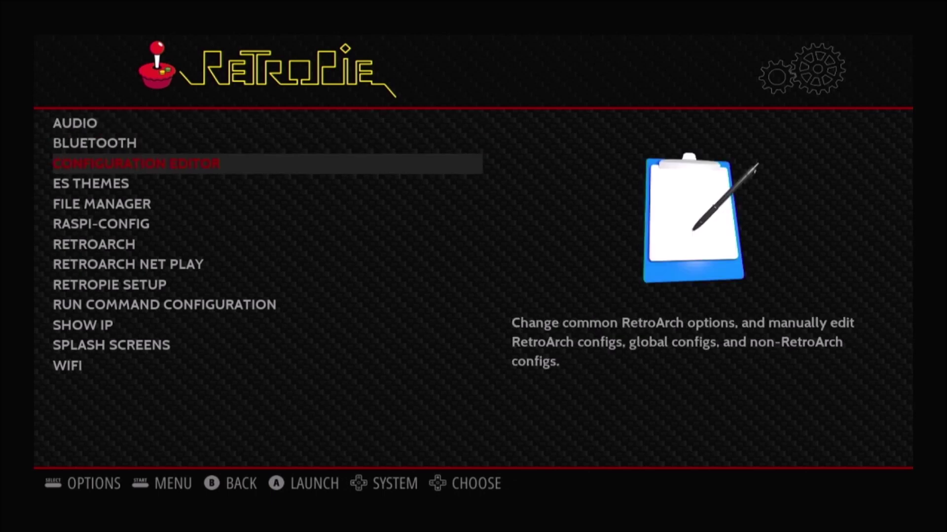
pyautogui.press('Down')
pyautogui.press('Down')
pyautogui.press('Down')
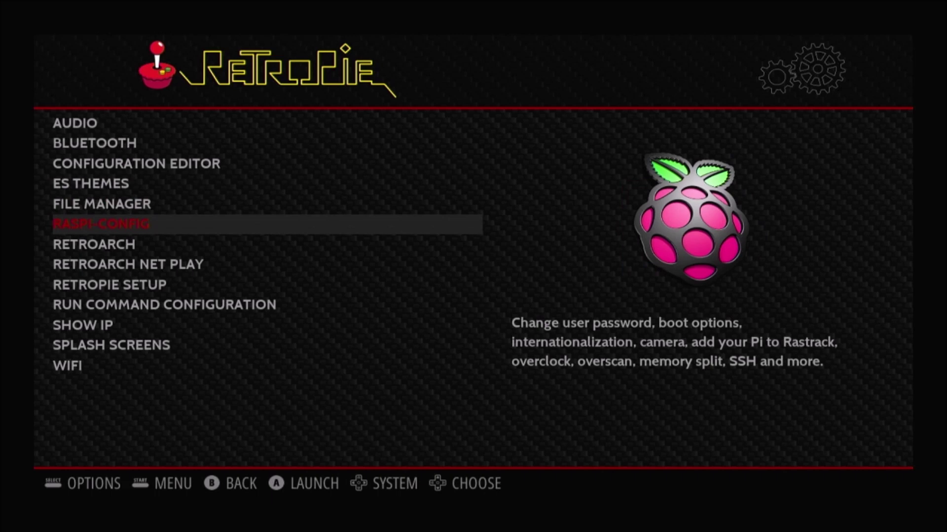
pyautogui.press('Return')
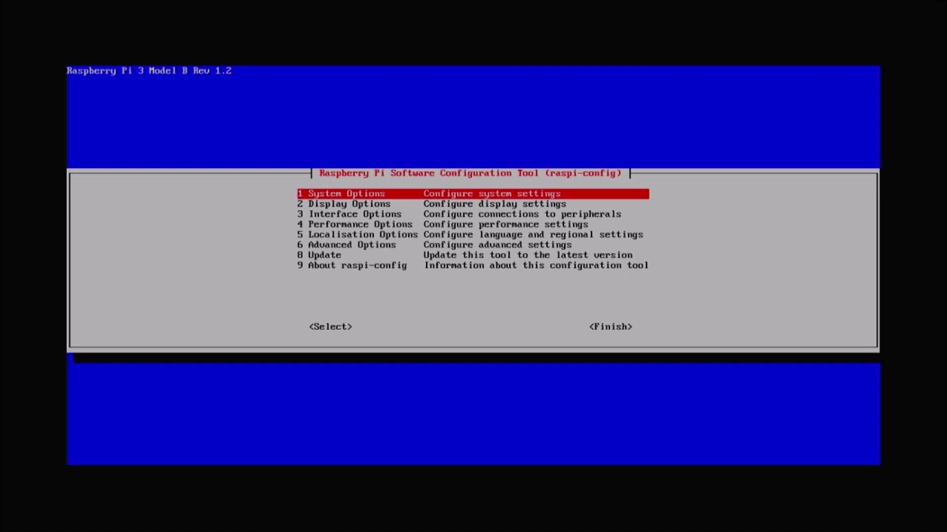
# Open 3 Interface Options in raspi-config.
pyautogui.press('Down')
pyautogui.press('Down')
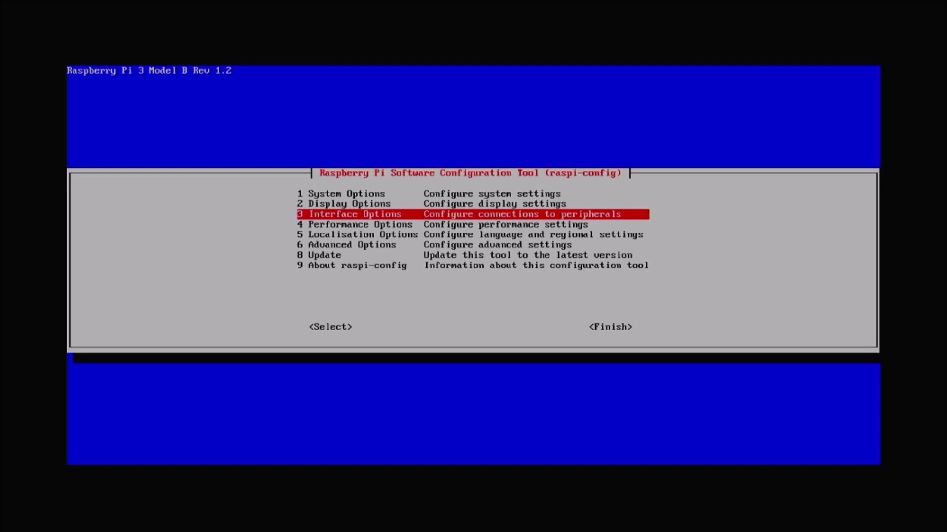
pyautogui.press('Tab')
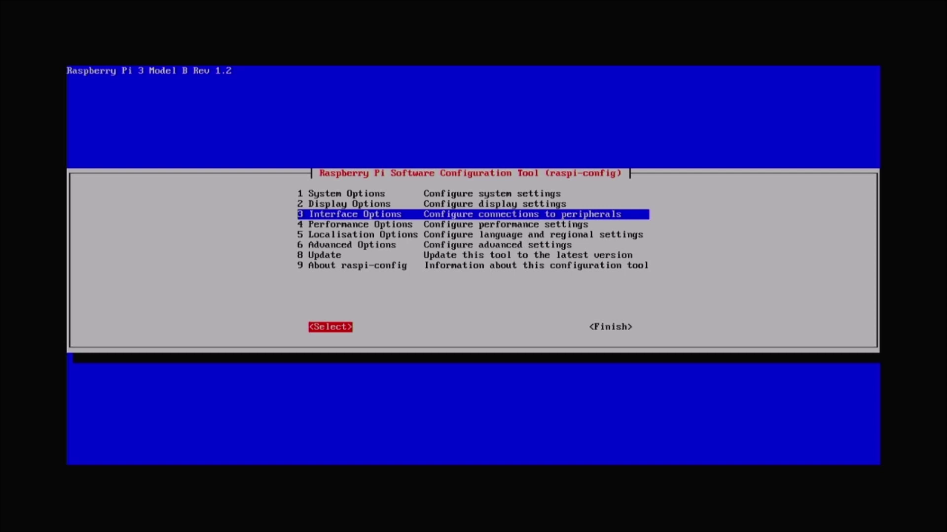
pyautogui.press('Return')
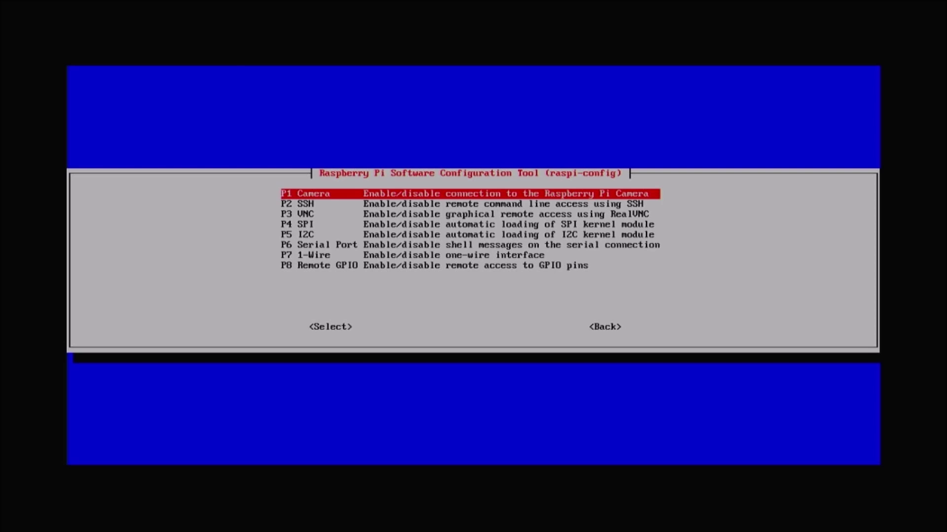
# Enable the P2 SSH server, acknowledge the confirmation, and Finish out of raspi-config.
pyautogui.press('Down')
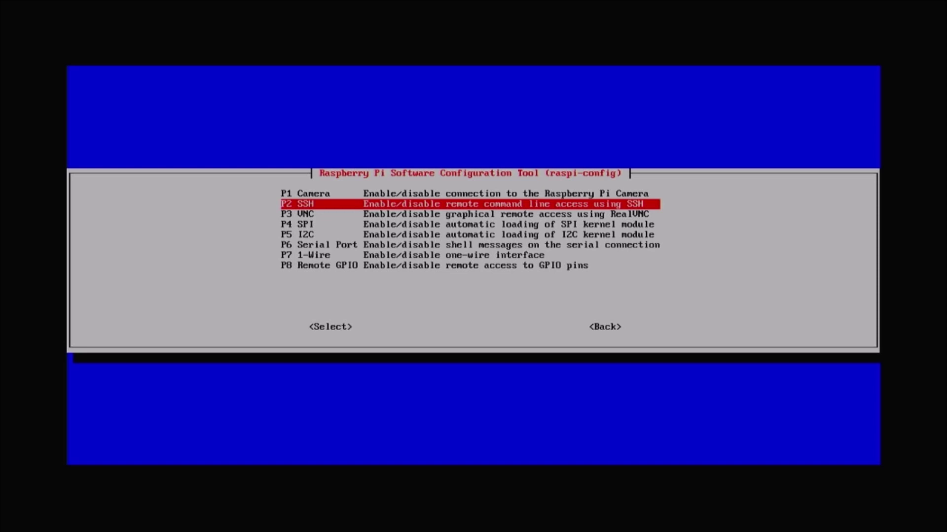
pyautogui.press('Tab')
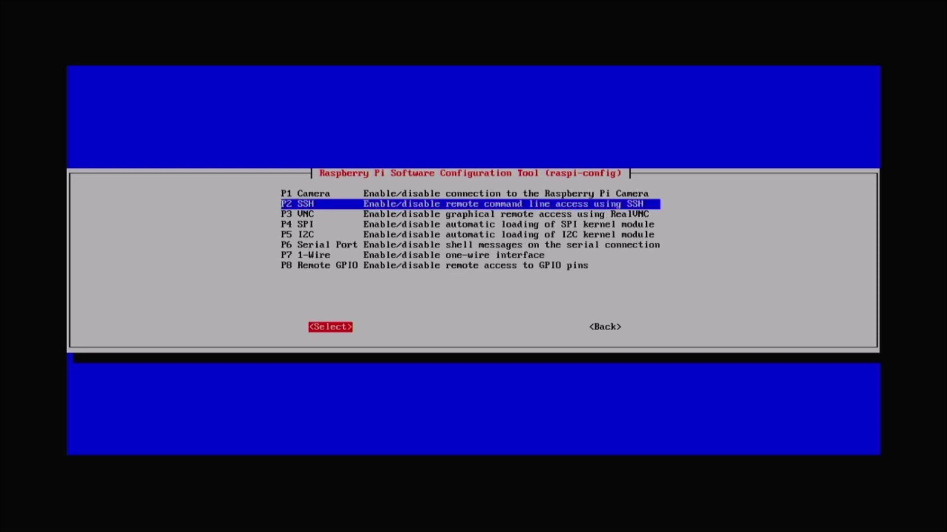
pyautogui.press('Return')
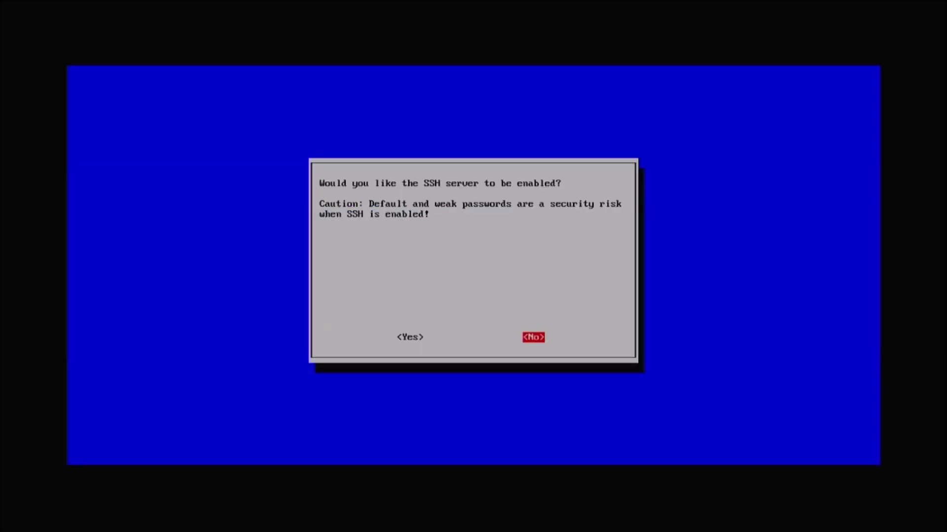
pyautogui.press('Left')
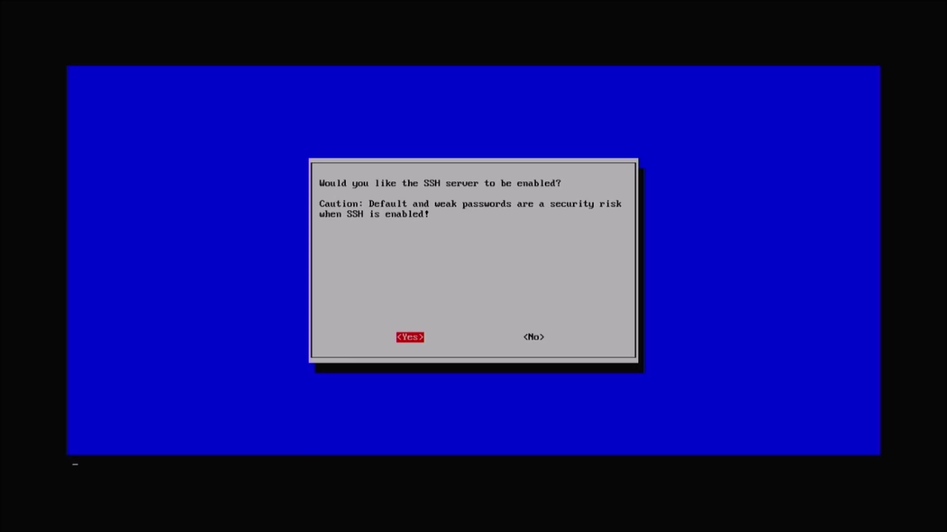
pyautogui.press('Return')
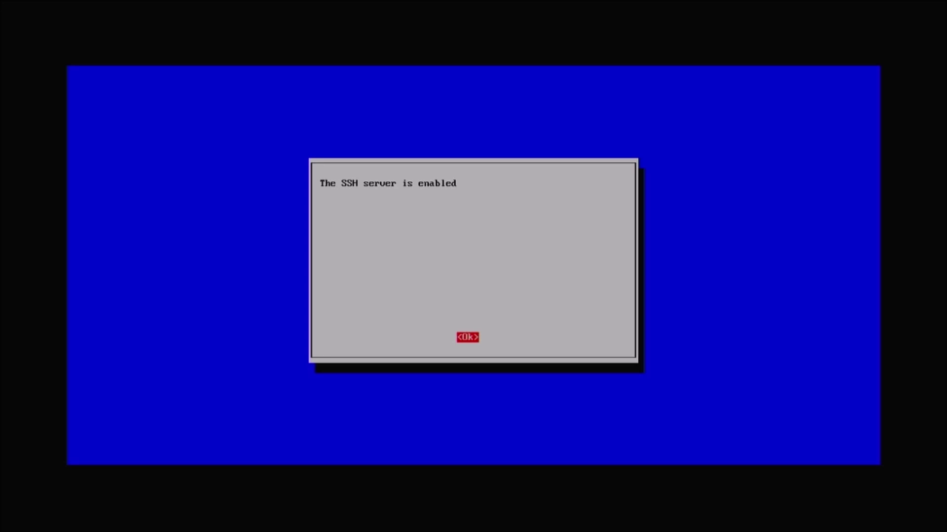
pyautogui.press('Return')
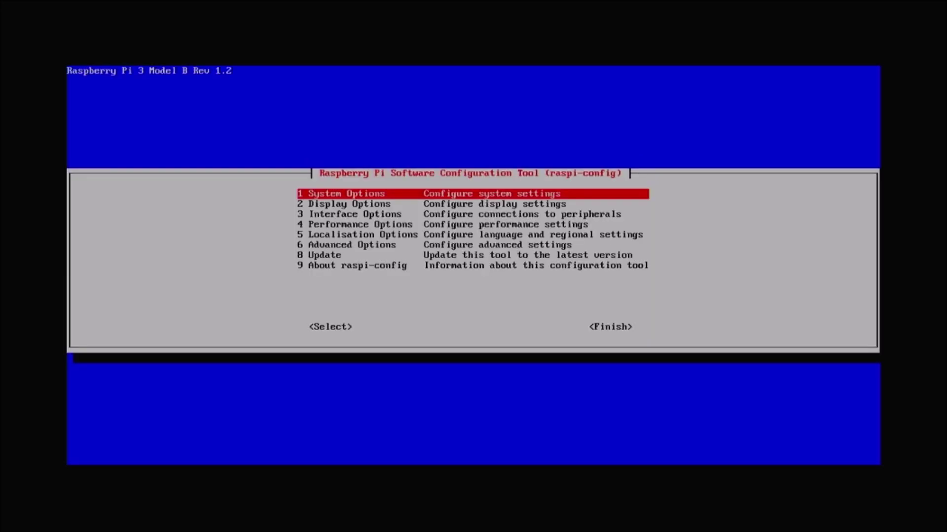
pyautogui.press('Tab')
pyautogui.press('Tab')
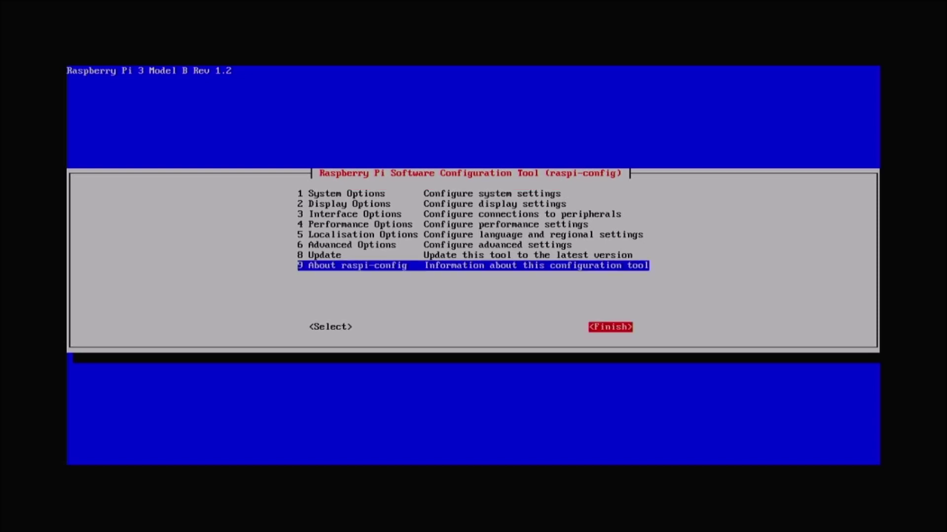
pyautogui.press('Return')
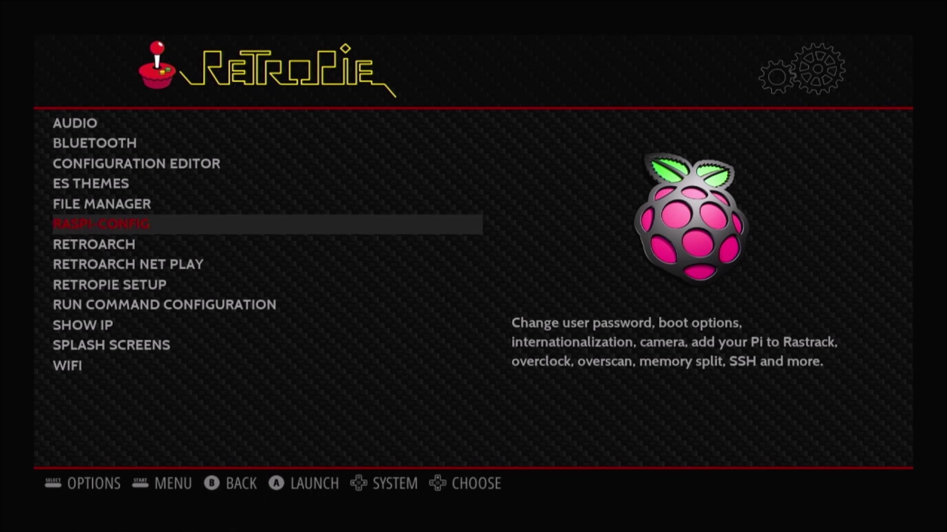
# Launch the WiFi entry from the RetroPie settings list.
pyautogui.press('Up')
pyautogui.press('Up')
pyautogui.press('Up')
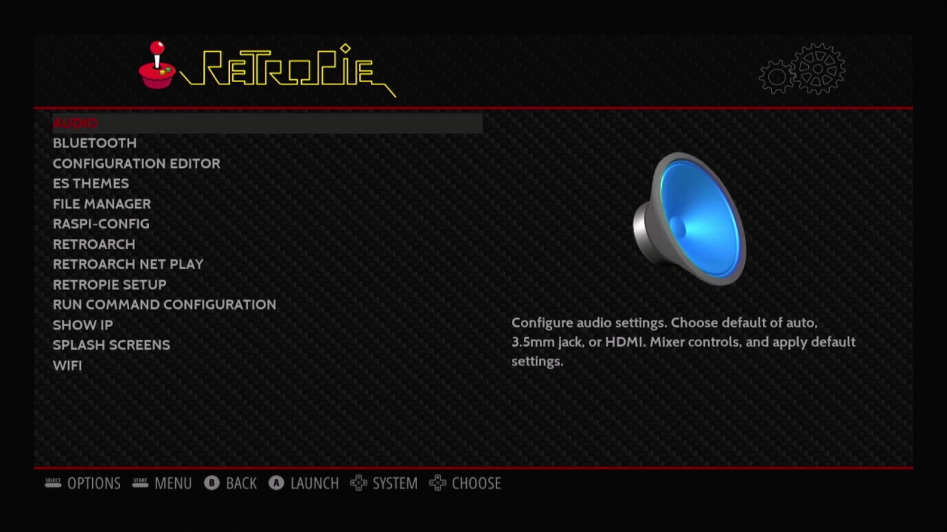
pyautogui.press('Up')
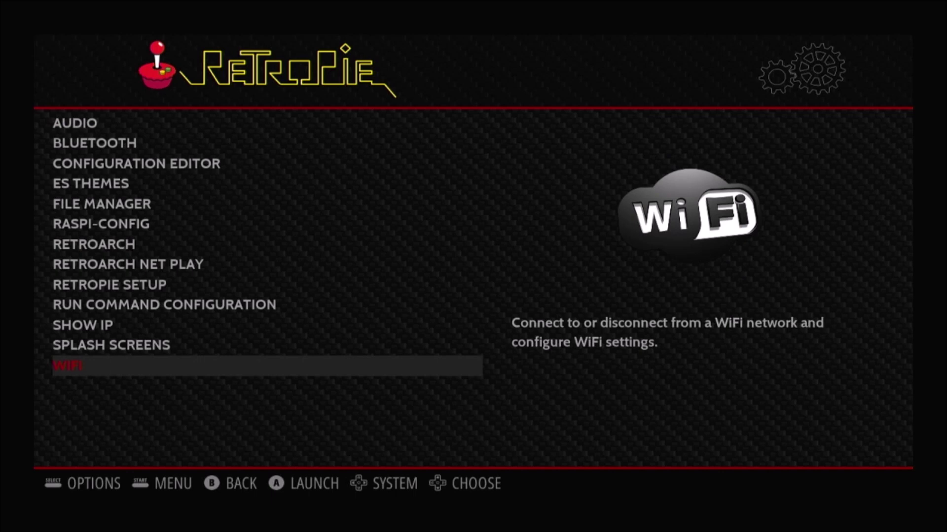
pyautogui.press('Return')
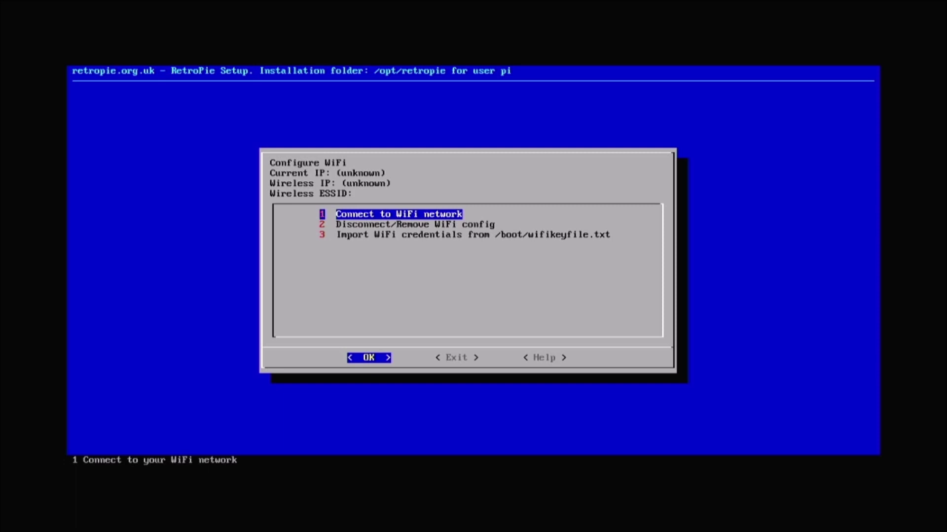
# Join the Home network and submit its WiFi password.
pyautogui.press('Return')
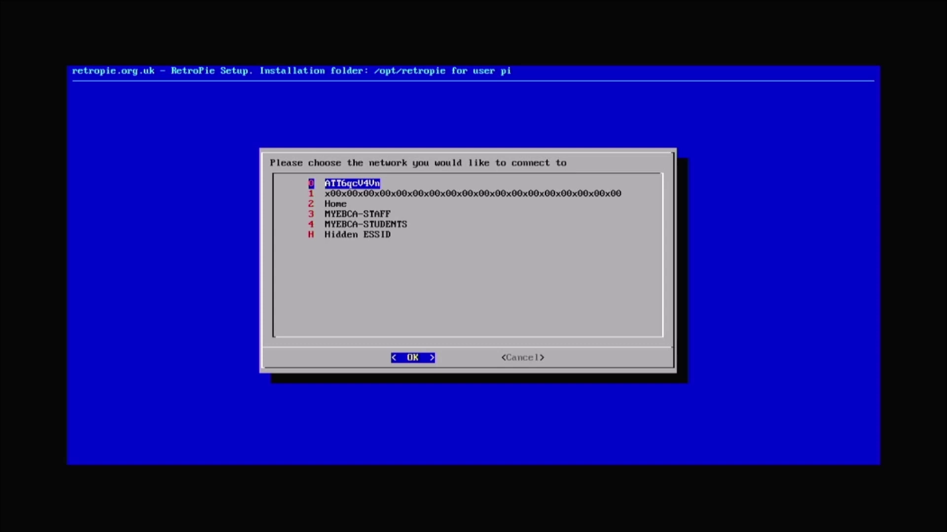
pyautogui.press('Down')
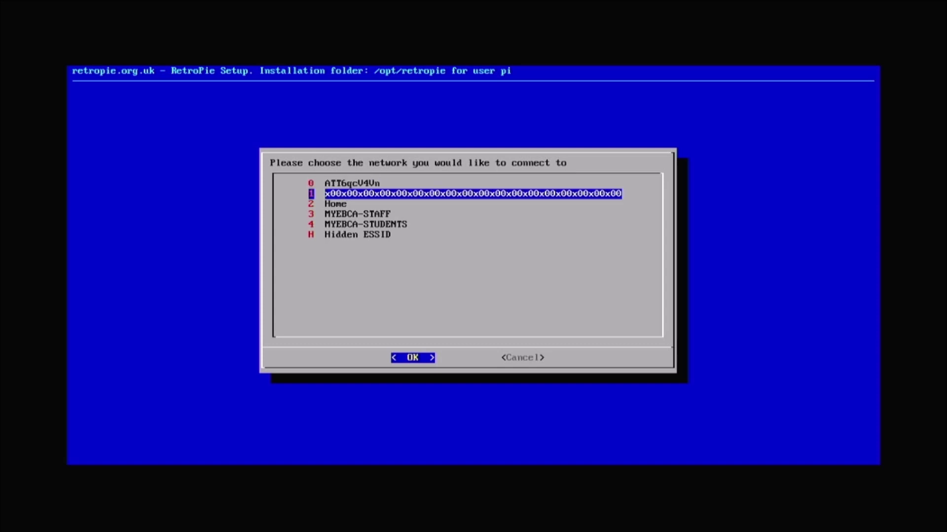
pyautogui.press('Down')
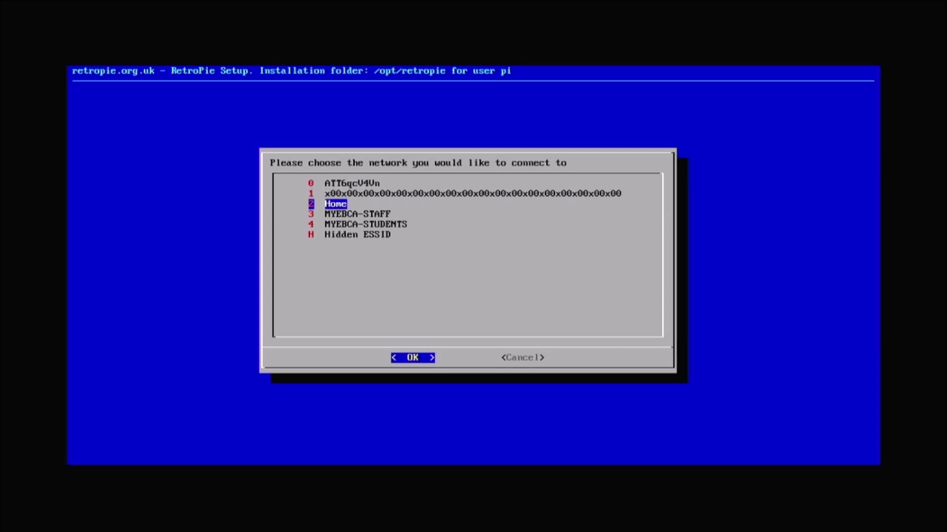
pyautogui.press('Return')
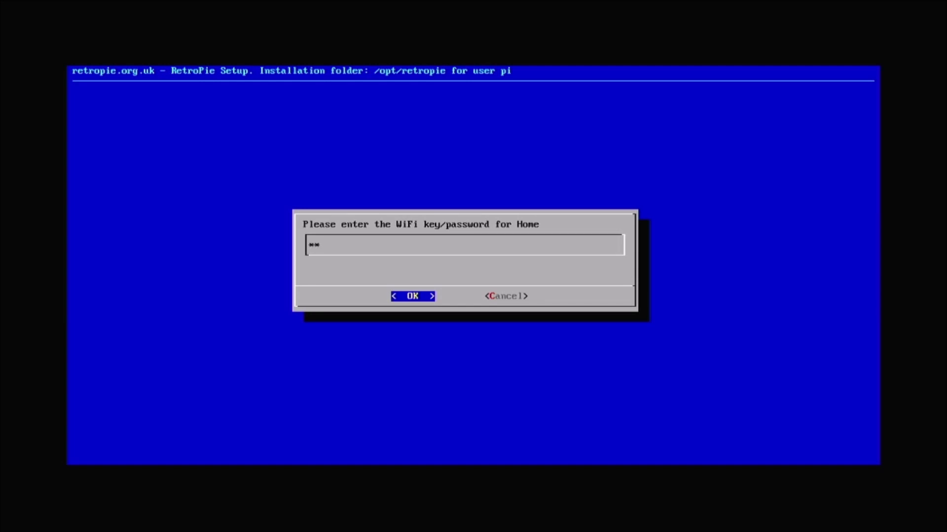
pyautogui.write('*')
pyautogui.press('Return')
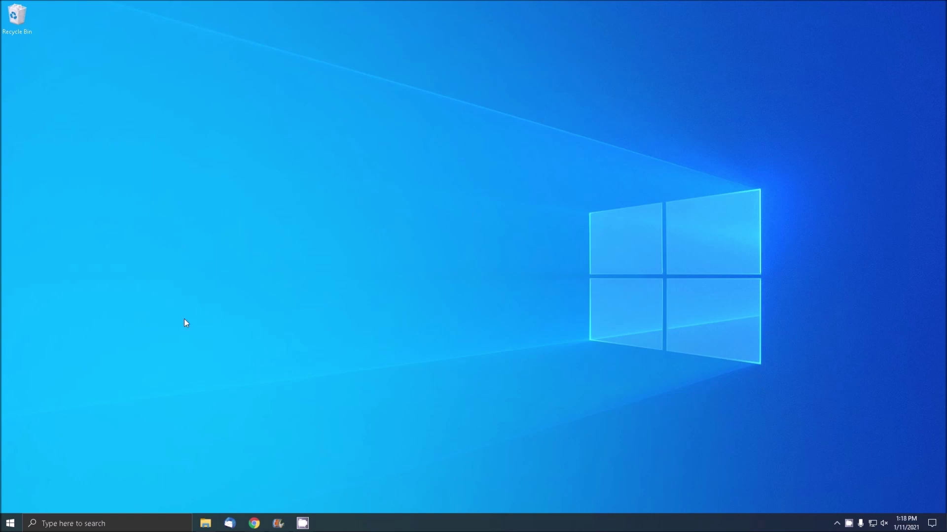
# Go to winscp.net in Chrome, download the WinSCP 5.17.9 installer and run it.
pyautogui.click(254, 522)
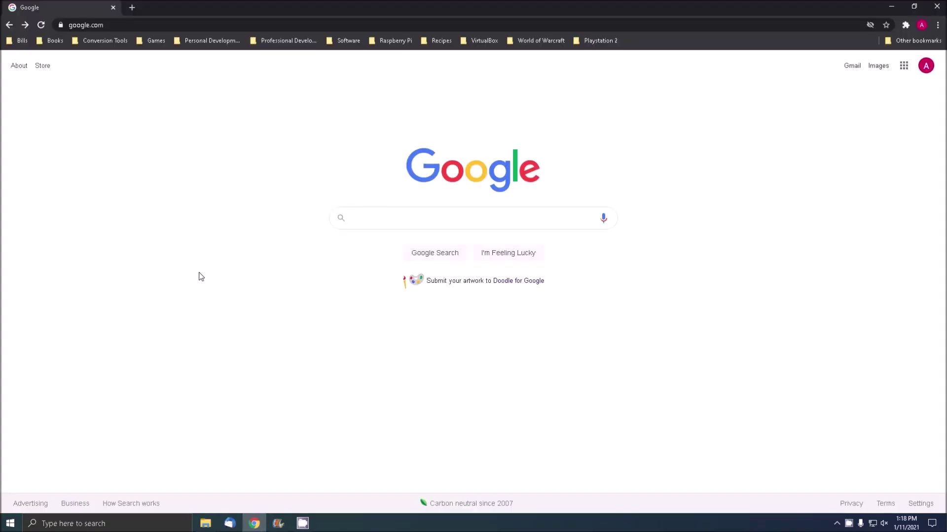
pyautogui.click(239, 27)
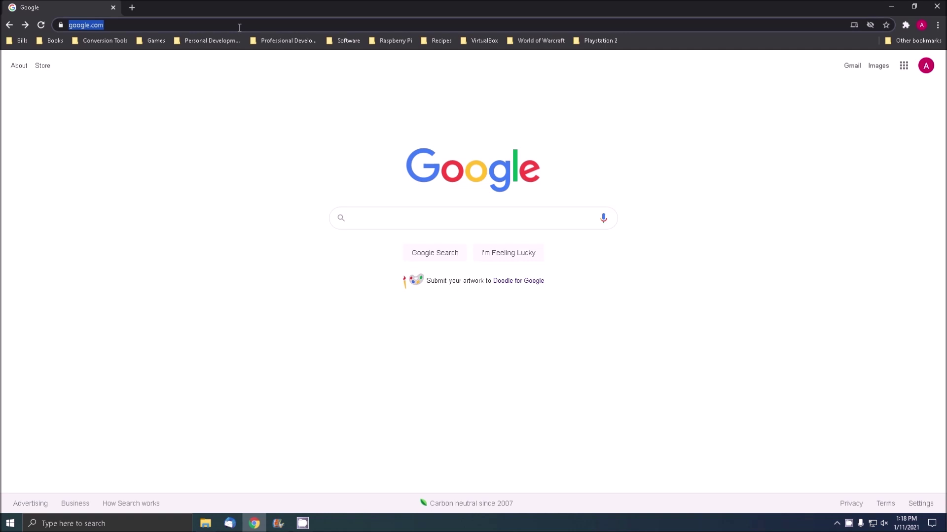
pyautogui.write('winsc')
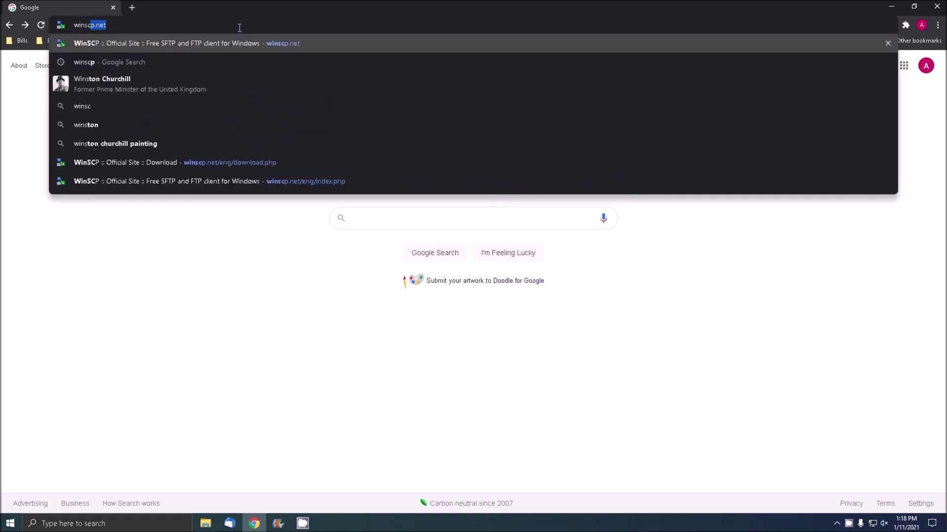
pyautogui.write('p.net')
pyautogui.press('Return')
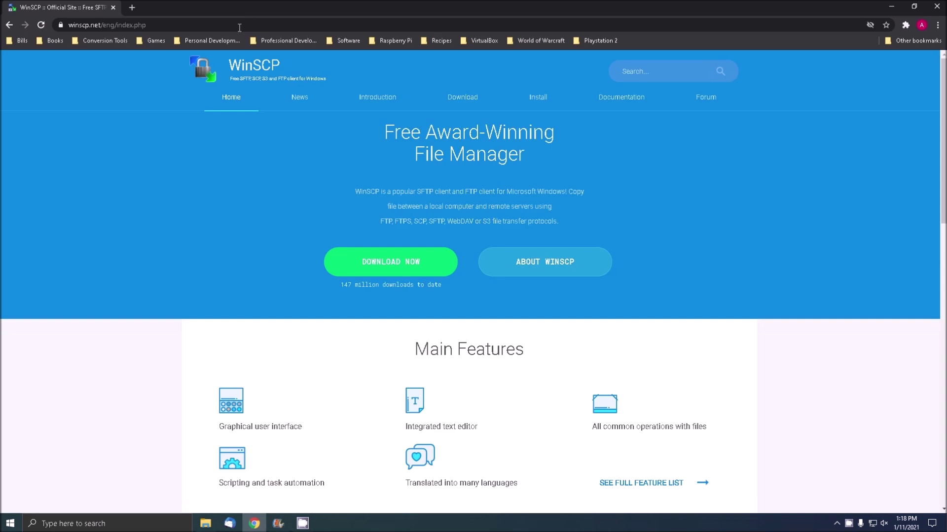
pyautogui.click(409, 266)
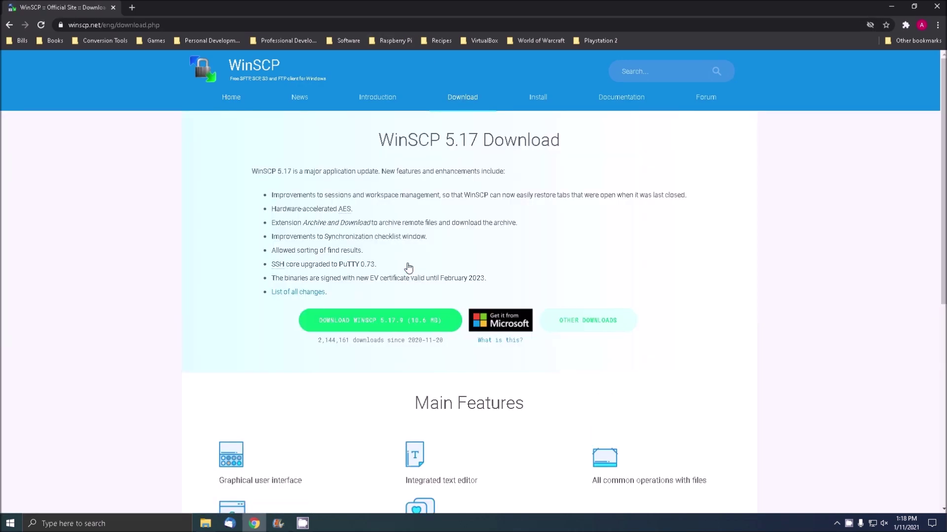
pyautogui.click(384, 321)
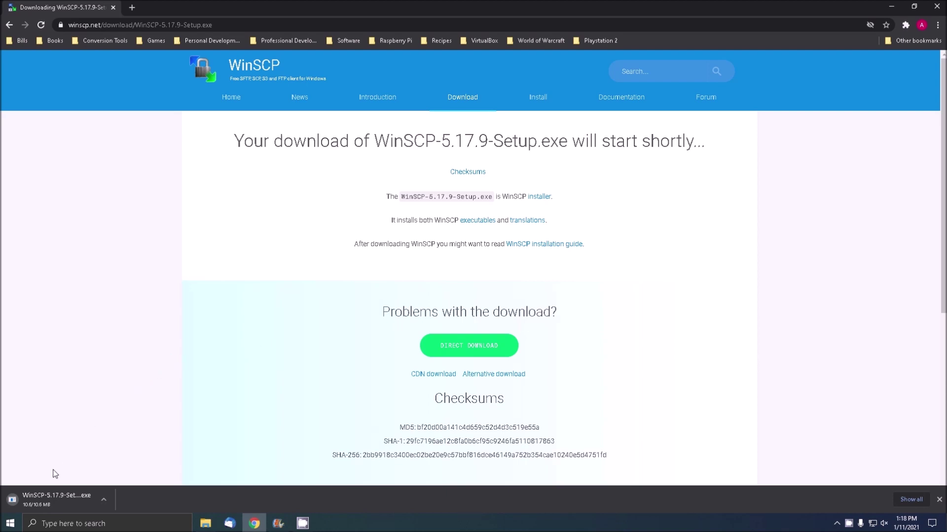
pyautogui.click(45, 500)
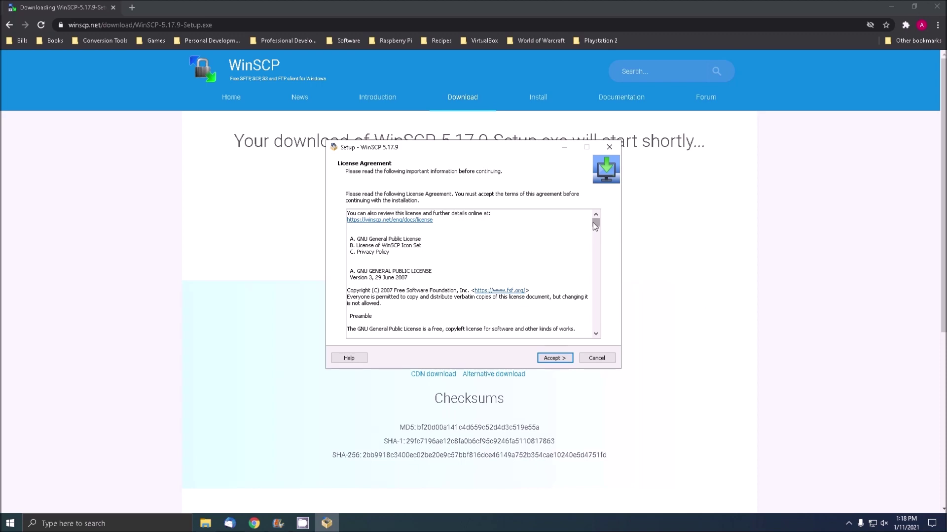
pyautogui.moveTo(596, 222); pyautogui.dragTo(599, 339)
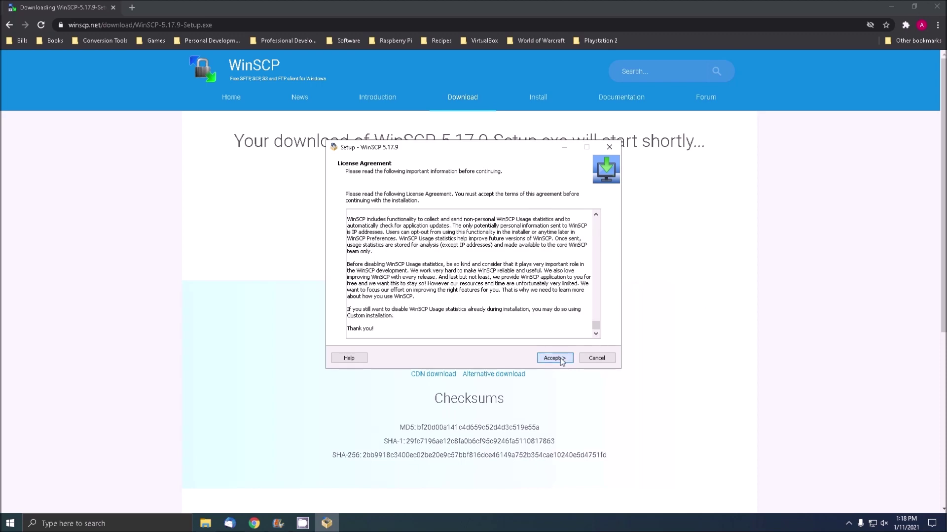
# Accept the license and choose Custom installation with default folder, components and tasks.
pyautogui.click(560, 360)
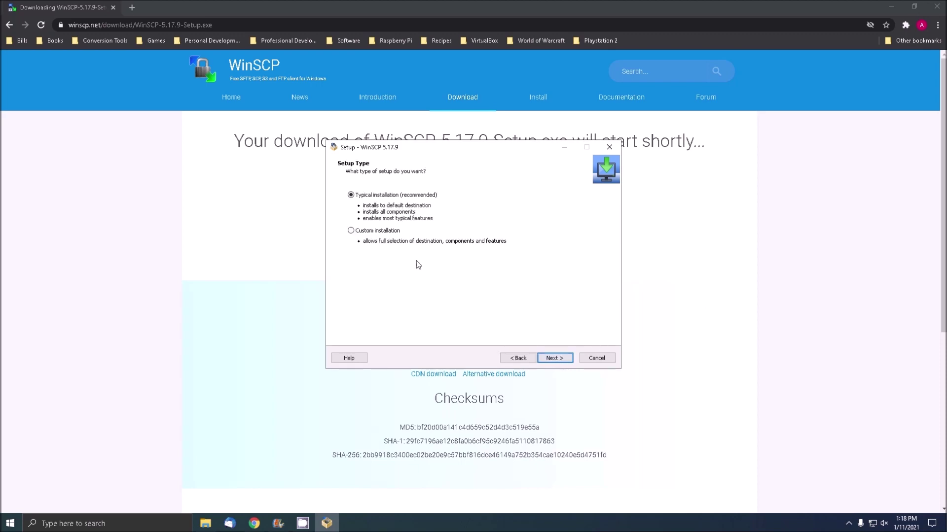
pyautogui.click(382, 232)
pyautogui.click(561, 360)
pyautogui.click(561, 360)
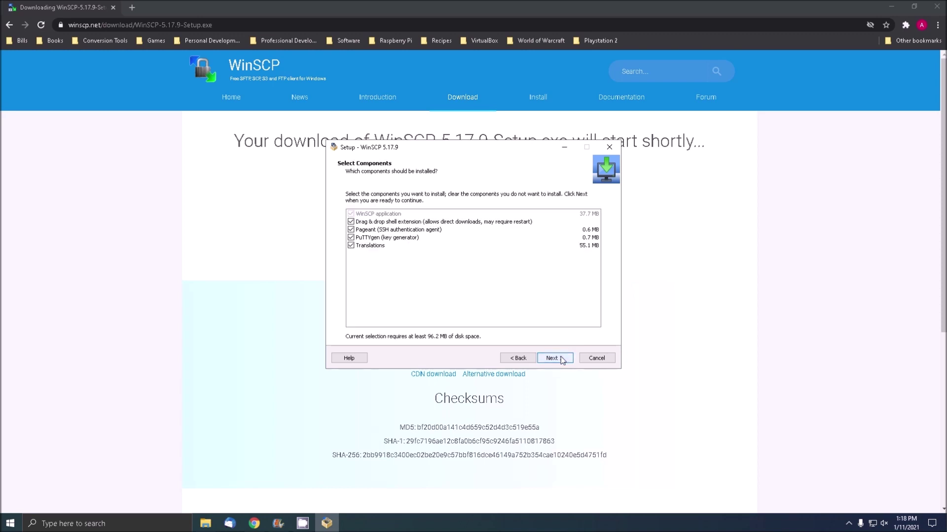
pyautogui.click(561, 360)
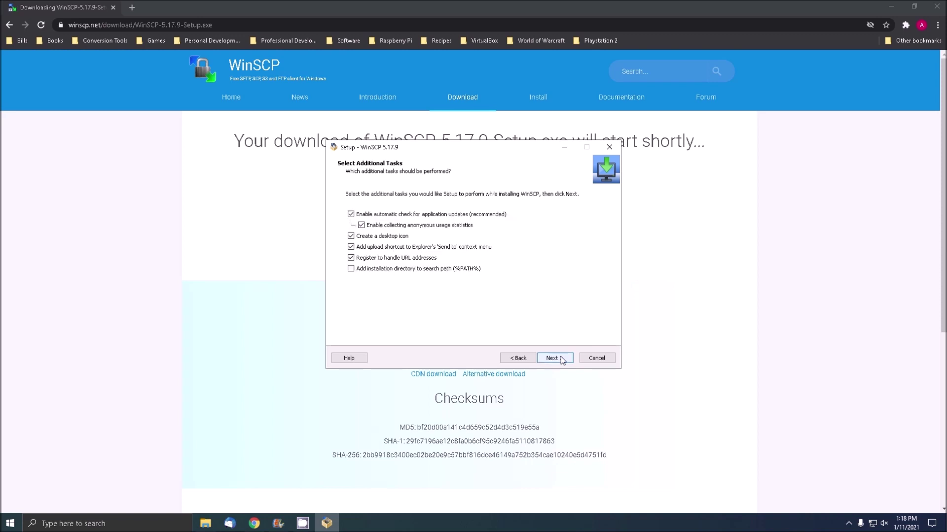
pyautogui.click(561, 360)
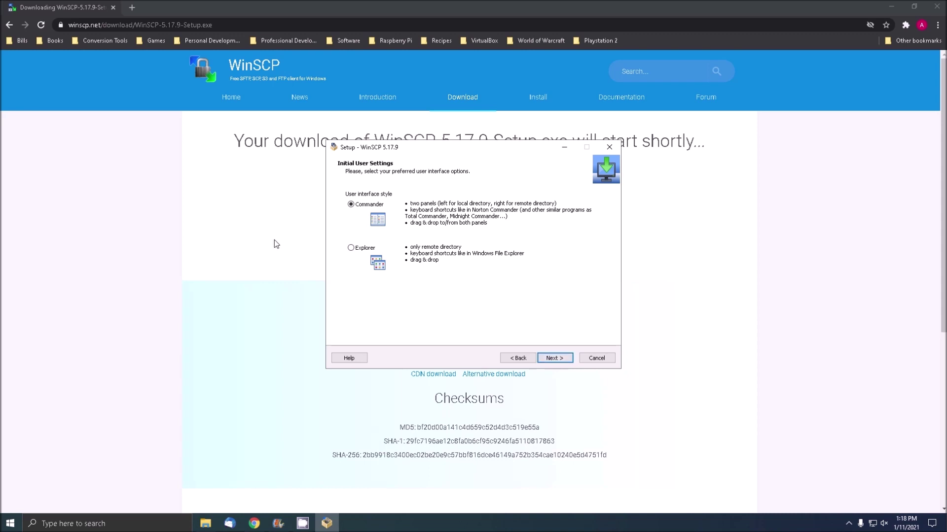
# Keep the Commander interface, install, and finish without the Getting started page.
pyautogui.click(352, 248)
pyautogui.click(351, 205)
pyautogui.click(560, 359)
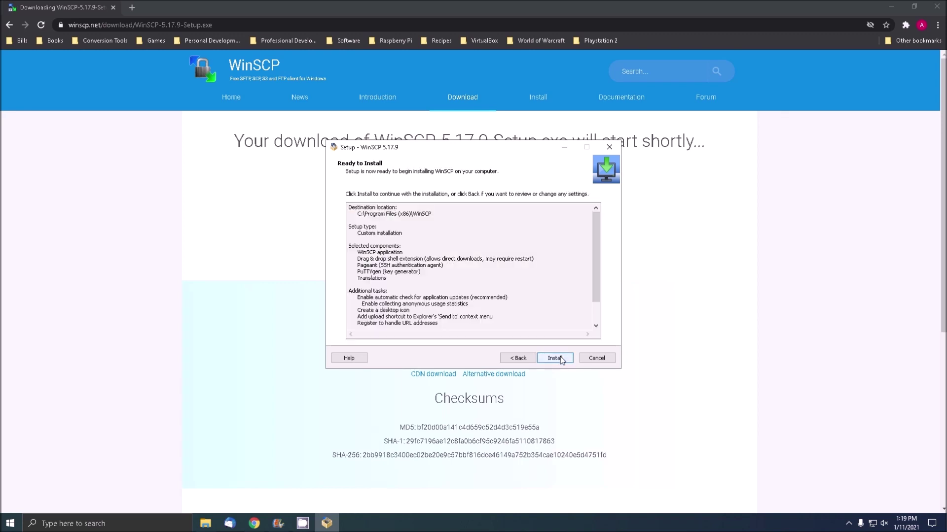
pyautogui.click(561, 359)
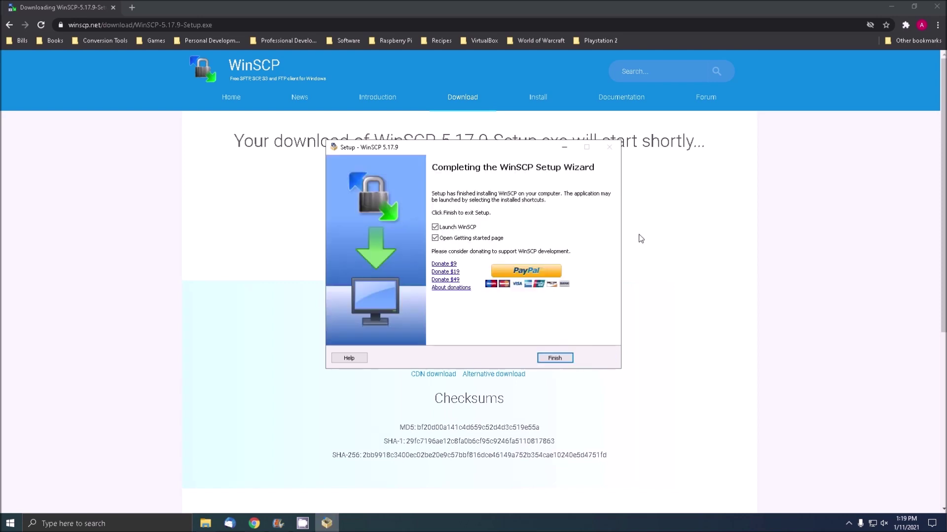
pyautogui.click(435, 237)
pyautogui.click(551, 361)
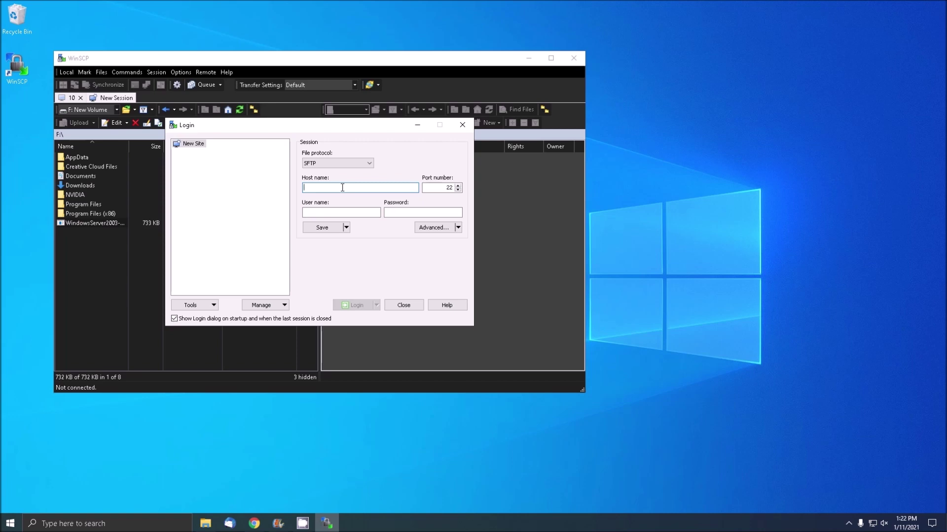
pyautogui.write('10.0.0.')
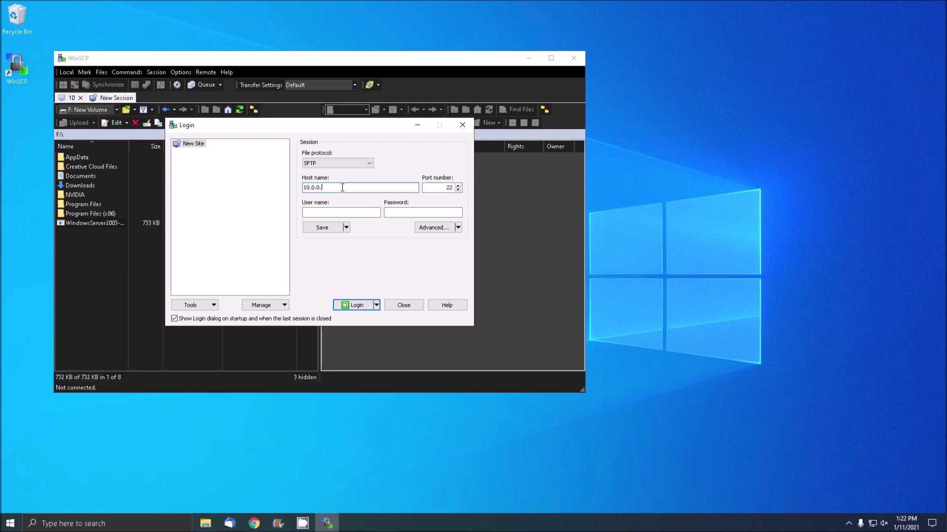
pyautogui.write('128')
# Log in over SFTP to host 10.0.0.128 as user pi with the password.
pyautogui.click(315, 212)
pyautogui.write('pi')
pyautogui.press('Tab')
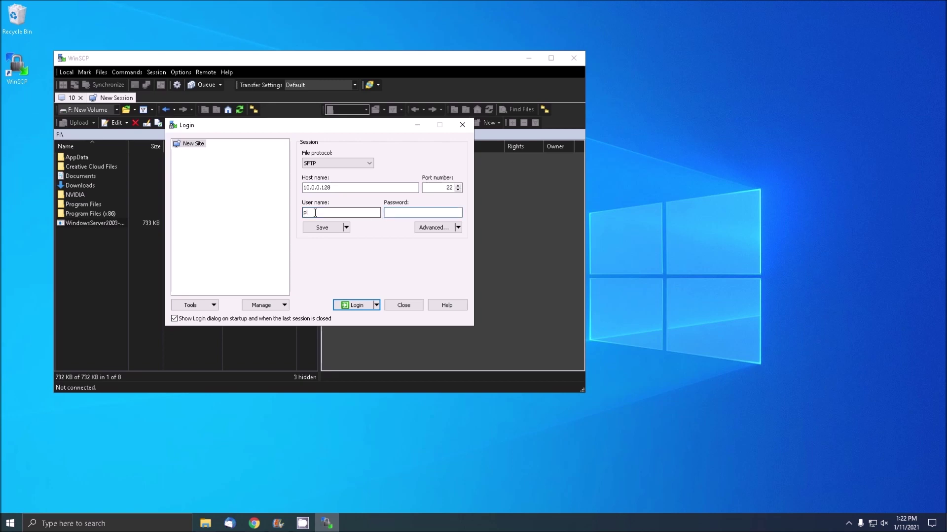
pyautogui.write('ra')
pyautogui.write('sp')
pyautogui.write('erry')
pyautogui.click(354, 306)
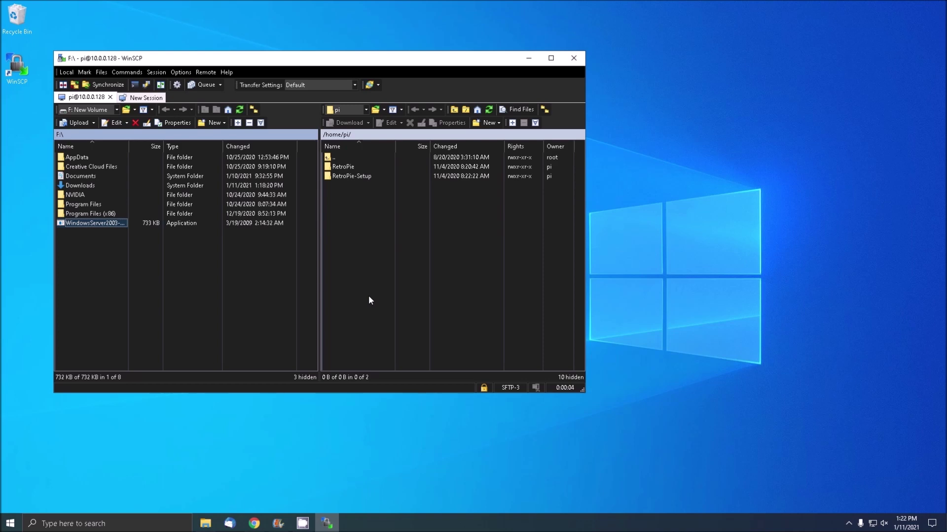
# Open /home/pi/RetroPie/roms in the remote panel and bring up File Explorer.
pyautogui.doubleClick(342, 167)
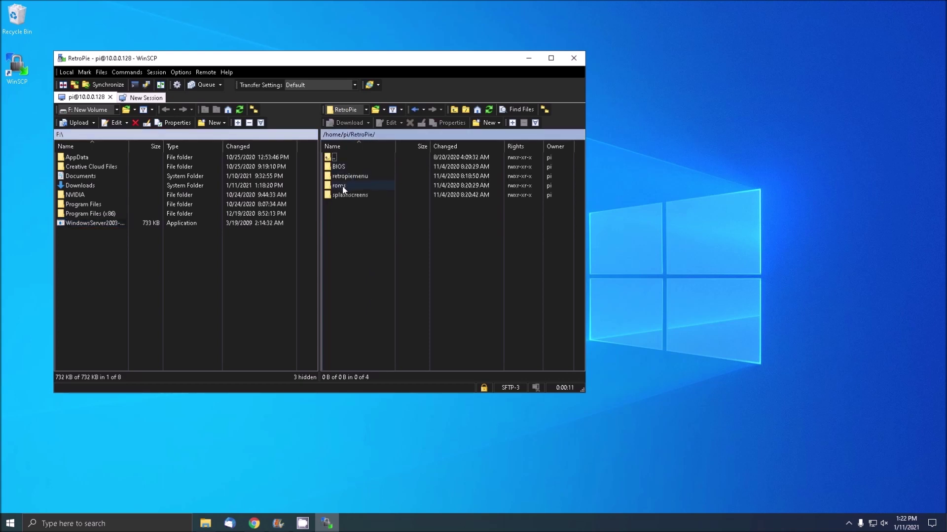
pyautogui.doubleClick(343, 186)
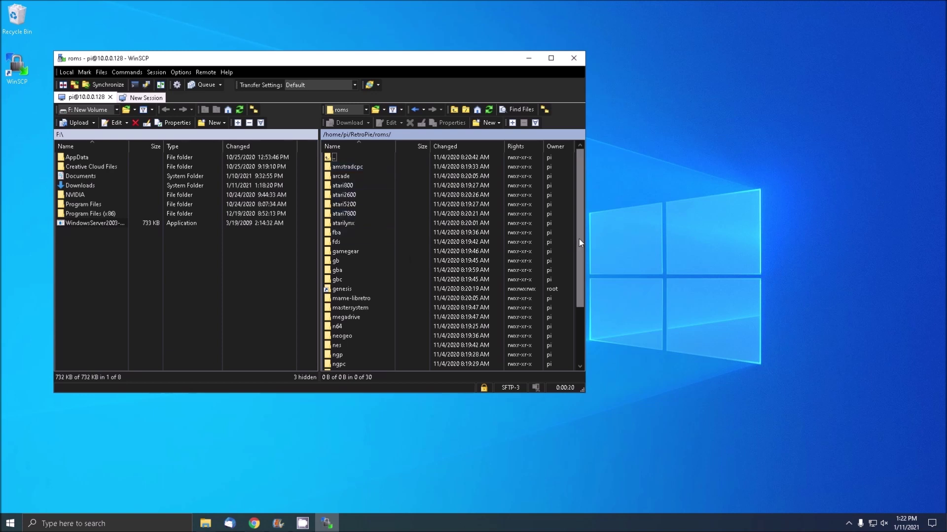
pyautogui.moveTo(580, 240)
pyautogui.mouseDown()
pyautogui.moveTo(577, 304)
pyautogui.moveTo(582, 216)
pyautogui.mouseUp()
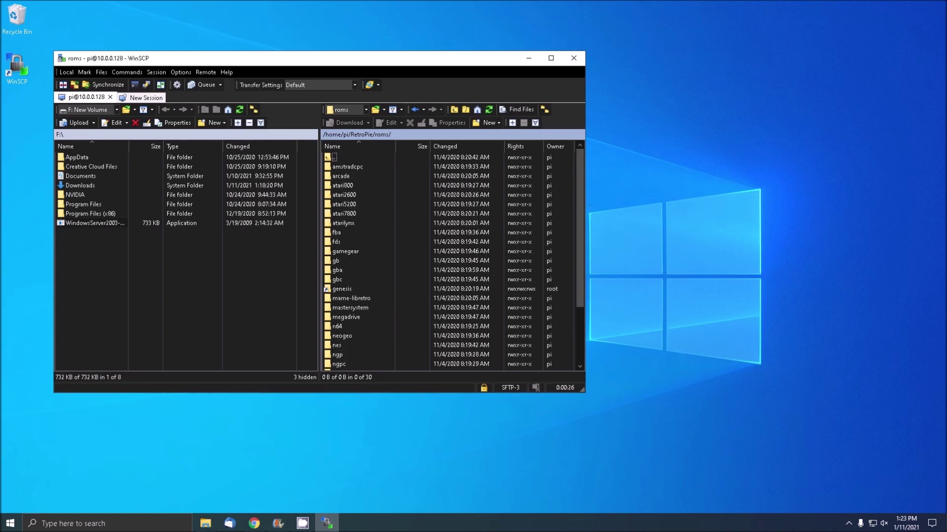
pyautogui.press('super+e')
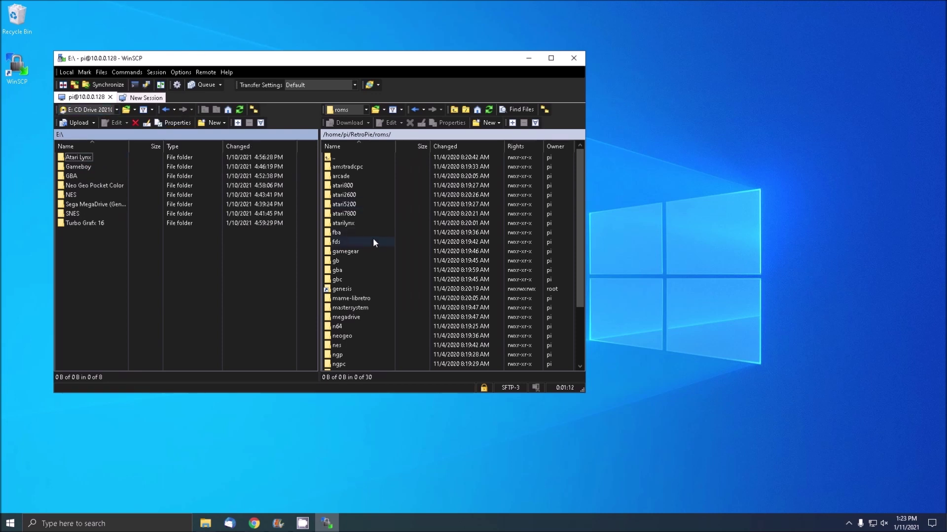
pyautogui.scroll(-1, 373, 242)
# Upload every zip in the local NES homebrew folder into the Pi's roms/nes folder.
pyautogui.doubleClick(339, 317)
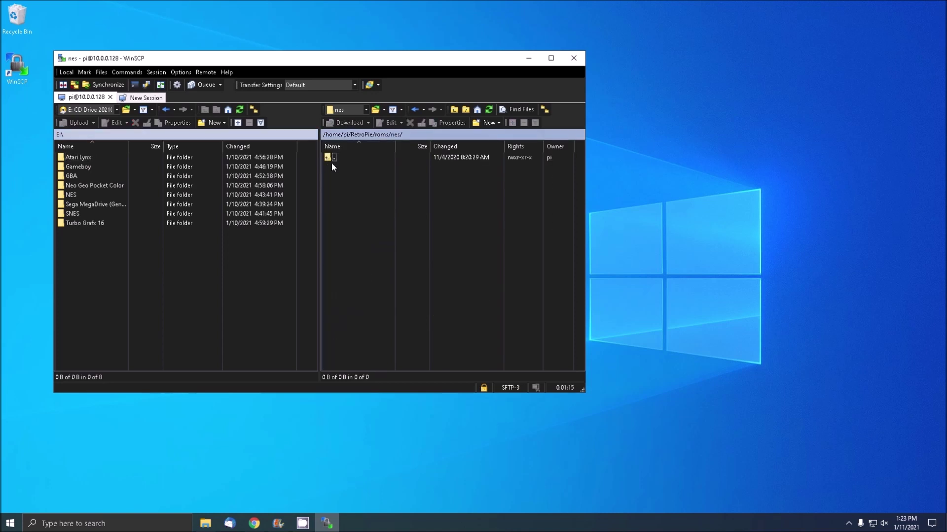
pyautogui.doubleClick(71, 195)
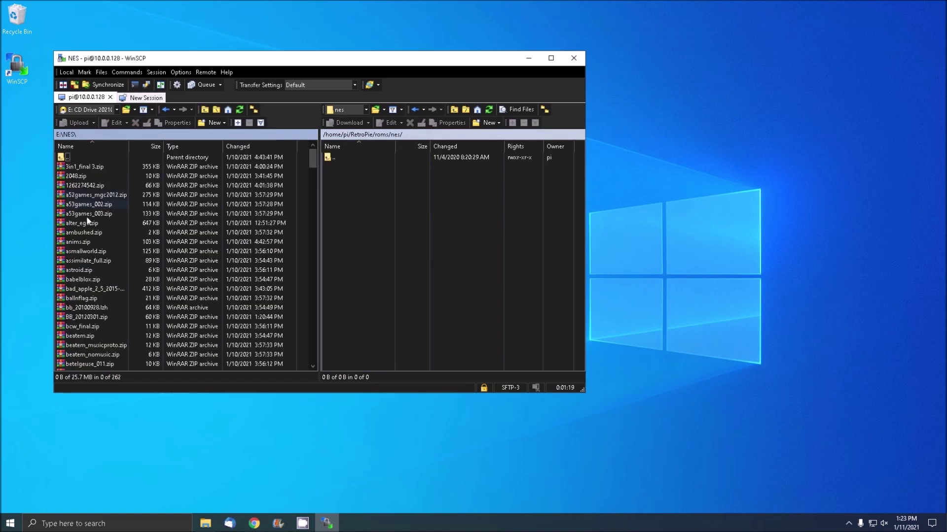
pyautogui.hotkey('ctrl', 'a')
pyautogui.press('F5')
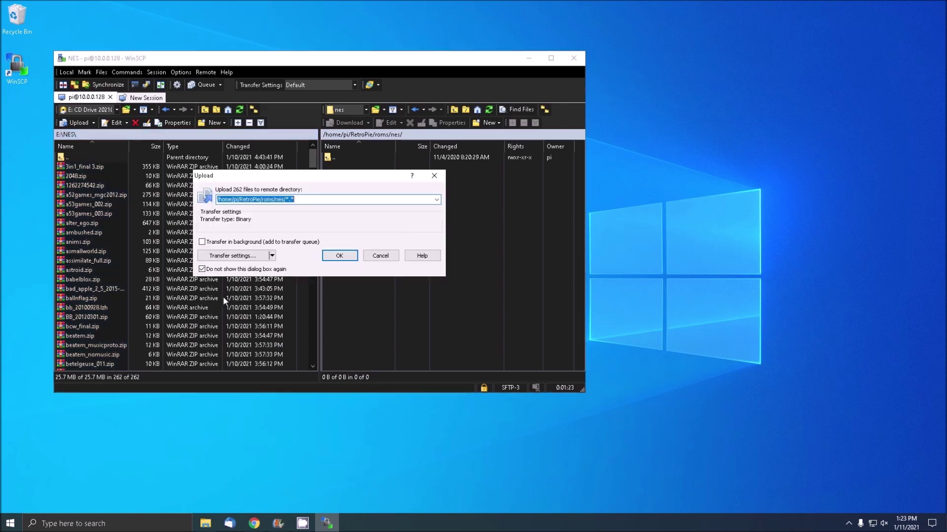
pyautogui.click(339, 255)
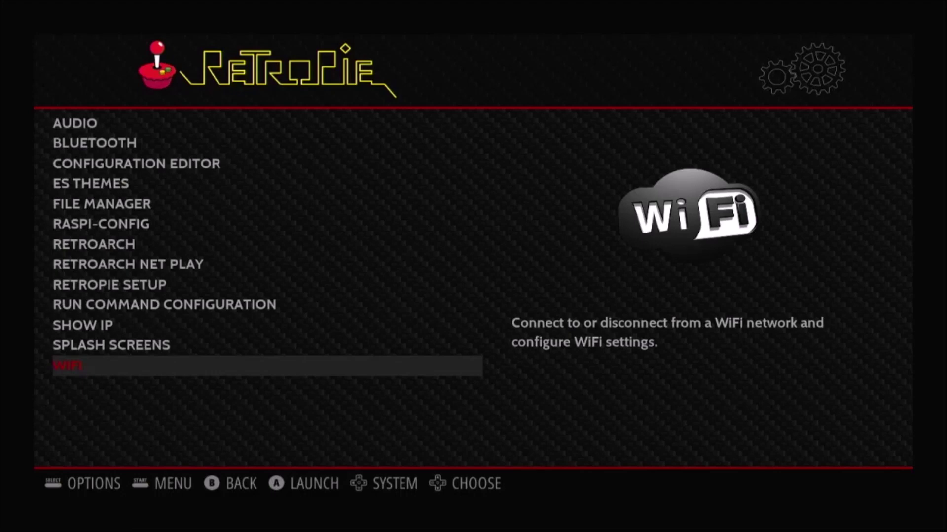
# Restart EmulationStation through the Main Menu's Quit options.
pyautogui.press('Return')
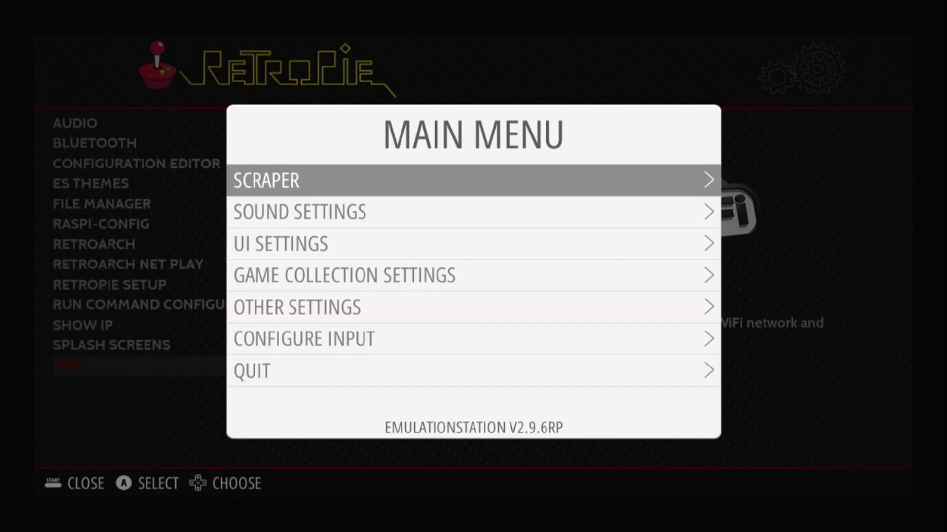
pyautogui.press('Down')
pyautogui.press('Down')
pyautogui.press('Down')
pyautogui.press('Down')
pyautogui.press('Down')
pyautogui.press('Down')
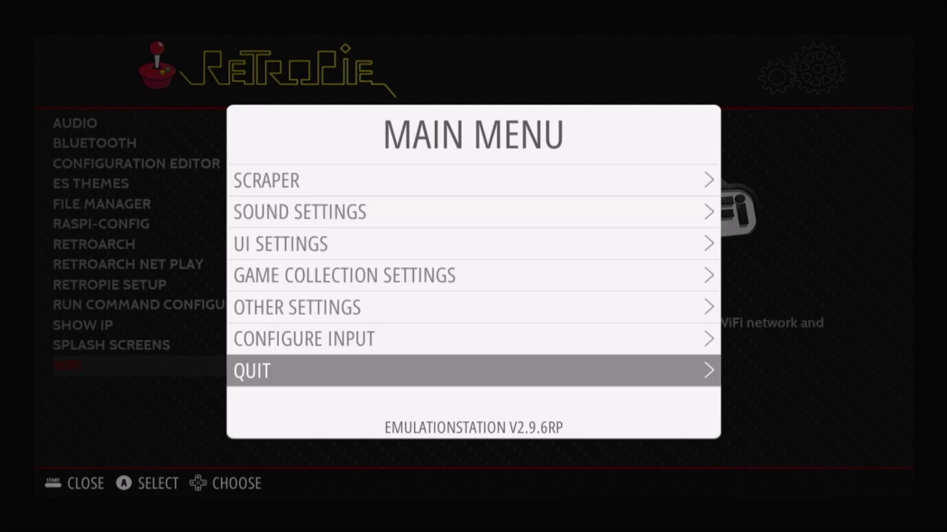
pyautogui.press('Return')
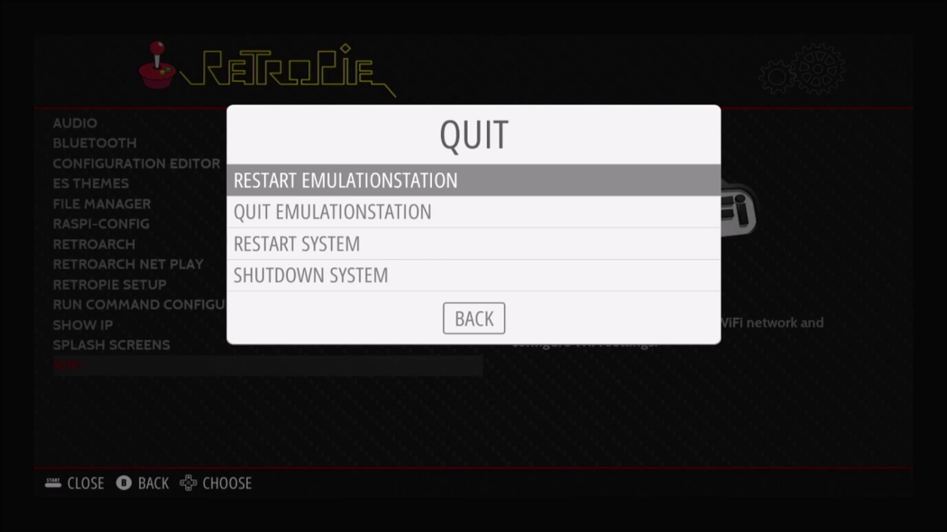
pyautogui.press('Return')
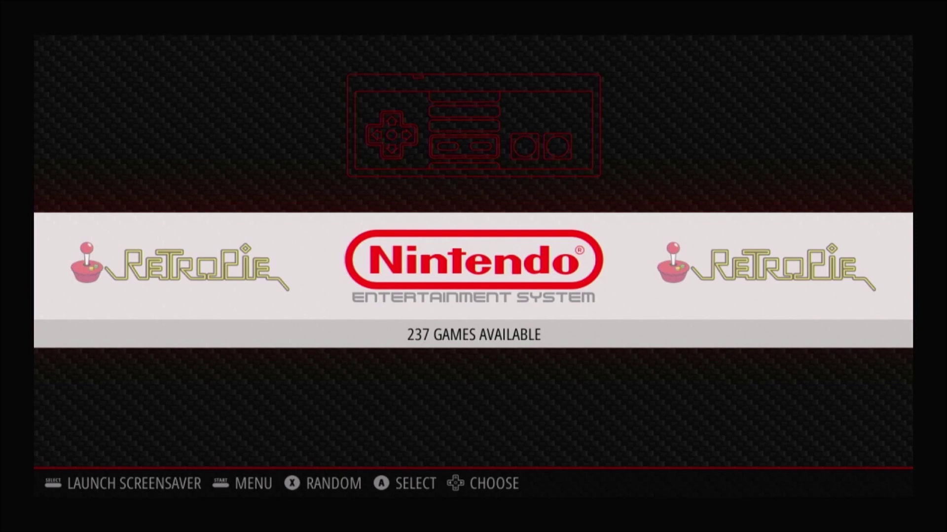
# Open the Nintendo Entertainment System list, scroll to LAN MASTER and launch it.
pyautogui.press('Return')
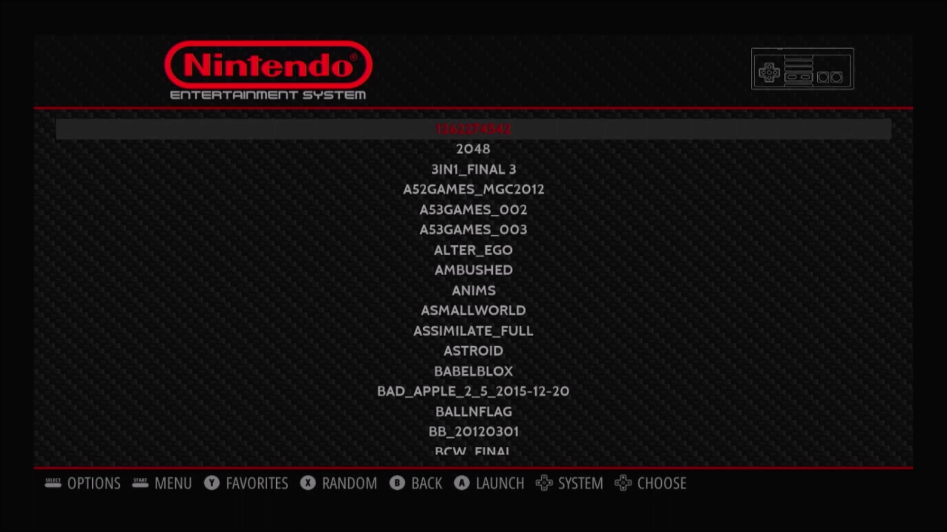
pyautogui.press('Down')
pyautogui.press('Down')
pyautogui.press('Down')
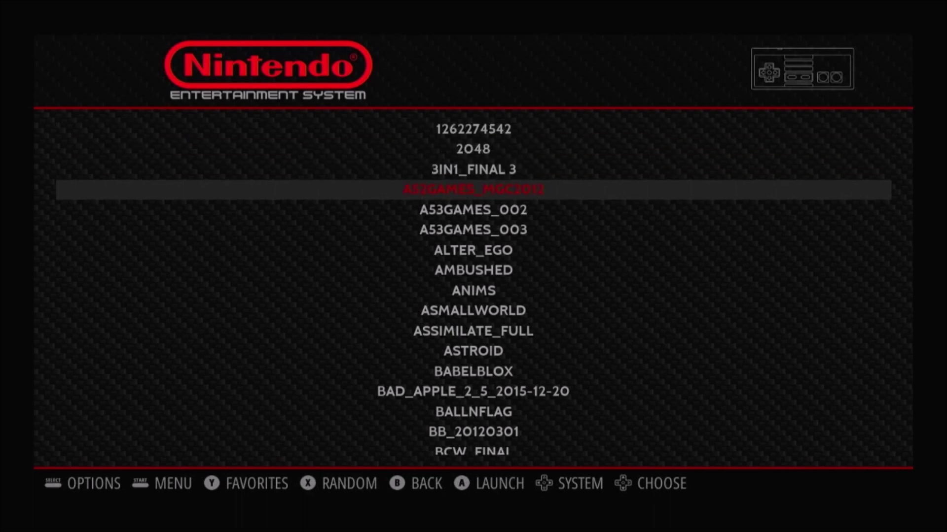
pyautogui.press('Down')
pyautogui.press('Down')
pyautogui.press('Down')
pyautogui.press('Down')
pyautogui.press('Down')
pyautogui.press('Down')
pyautogui.press('Down')
pyautogui.press('Down')
pyautogui.press('Down')
pyautogui.press('Down')
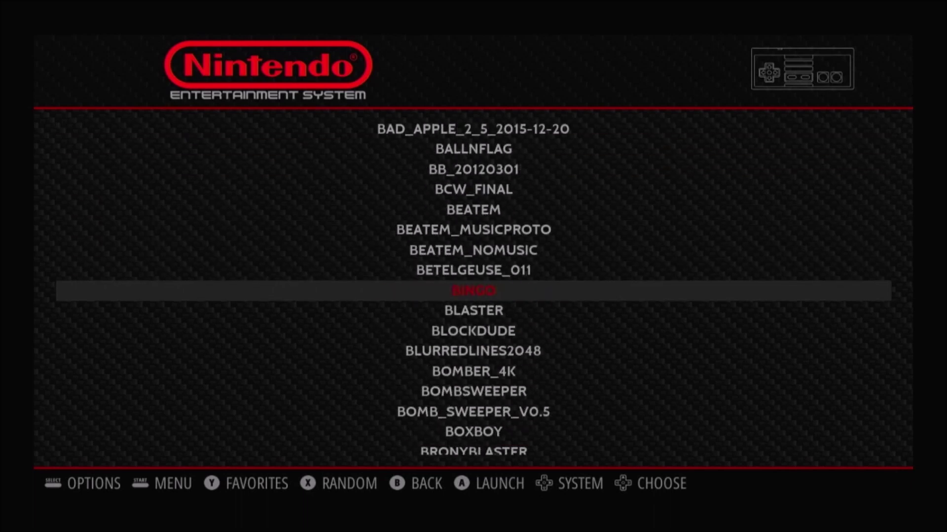
pyautogui.press('Down')
pyautogui.press('Down')
pyautogui.press('Down')
pyautogui.press('Down')
pyautogui.press('Down')
pyautogui.press('Down')
pyautogui.press('Down')
pyautogui.press('Down')
pyautogui.press('Down')
pyautogui.press('Down')
pyautogui.press('Down')
pyautogui.press('Down')
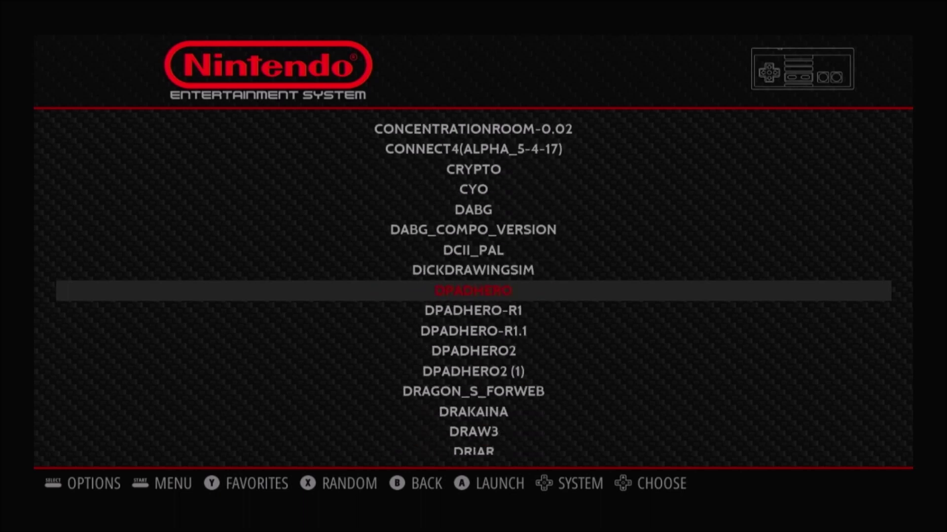
pyautogui.press('Down')
pyautogui.press('Down')
pyautogui.press('Down')
pyautogui.press('Down')
pyautogui.press('Down')
pyautogui.press('Down')
pyautogui.press('Down')
pyautogui.press('Down')
pyautogui.press('Down')
pyautogui.press('Down')
pyautogui.press('Down')
pyautogui.press('Down')
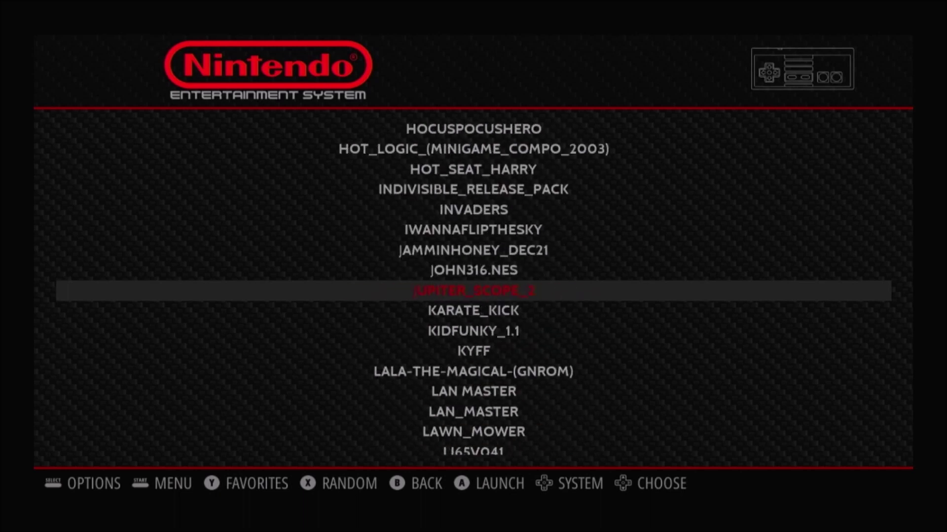
pyautogui.press('Up')
pyautogui.press('Down')
pyautogui.press('Down')
pyautogui.press('Down')
pyautogui.press('Down')
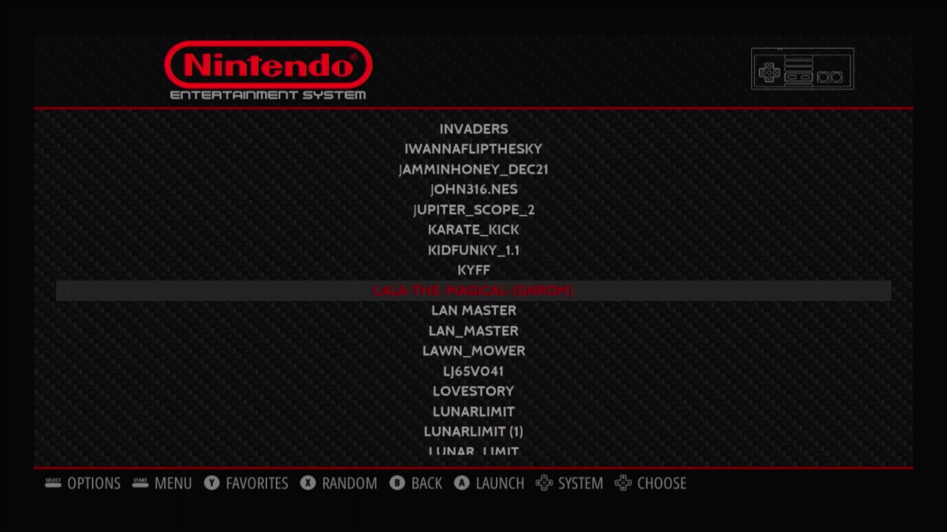
pyautogui.press('Return')
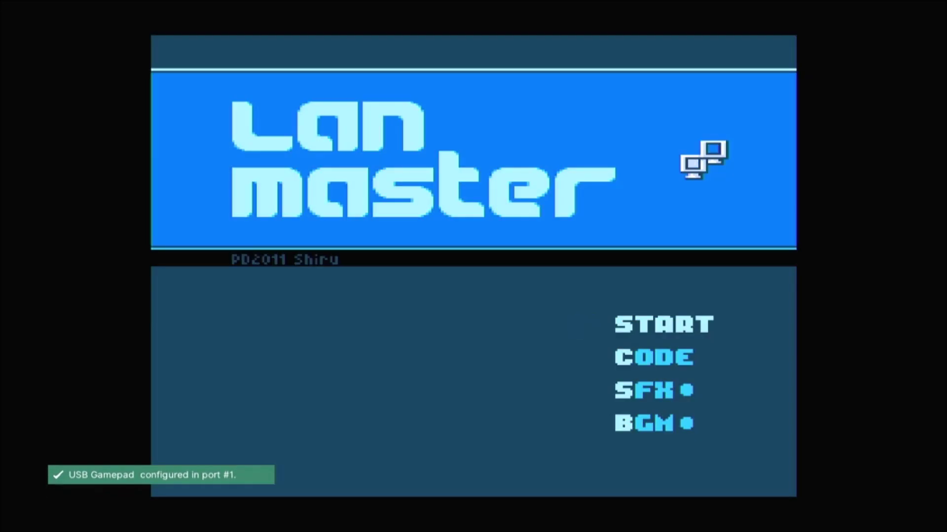
# Start level 1 of Lan Master and rotate the first pipe piece into a C shape.
pyautogui.press('Return')
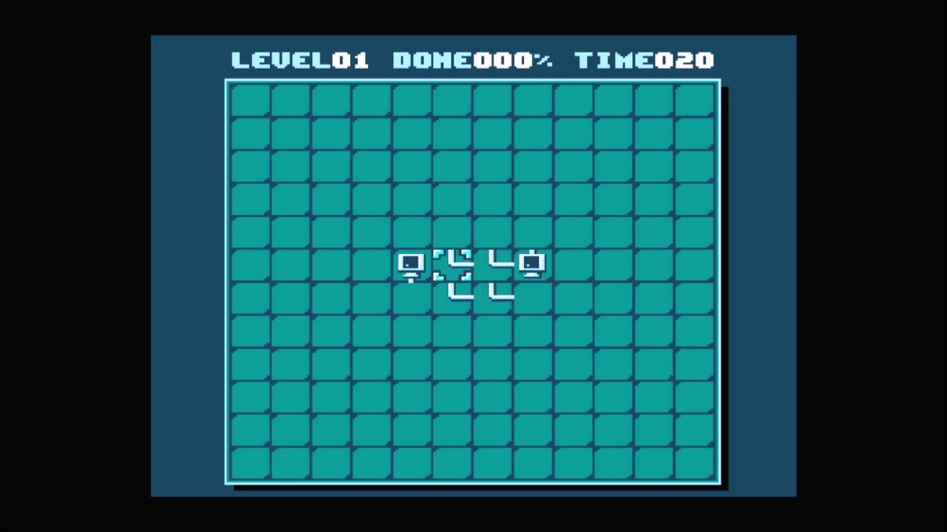
pyautogui.press('x')
pyautogui.press('x')
pyautogui.press('Right')
pyautogui.press('Right')
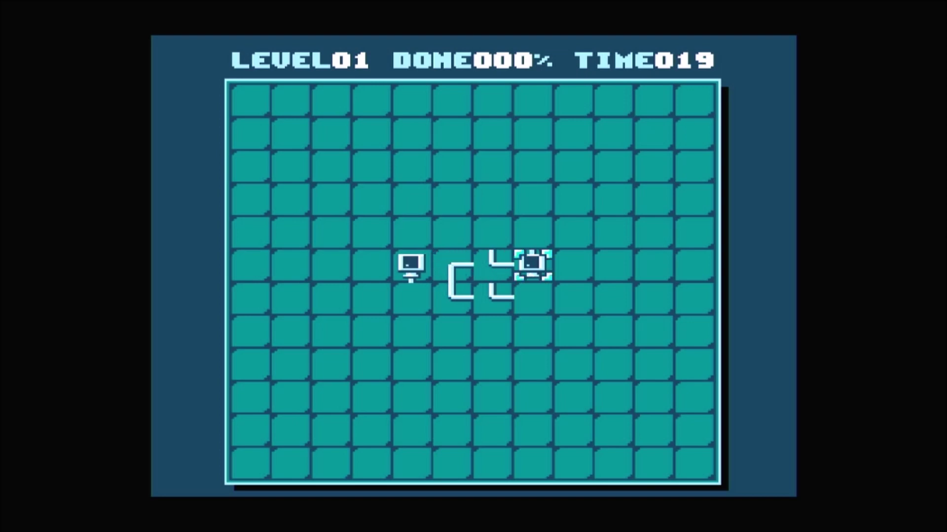
pyautogui.press('Left')
pyautogui.press('x')
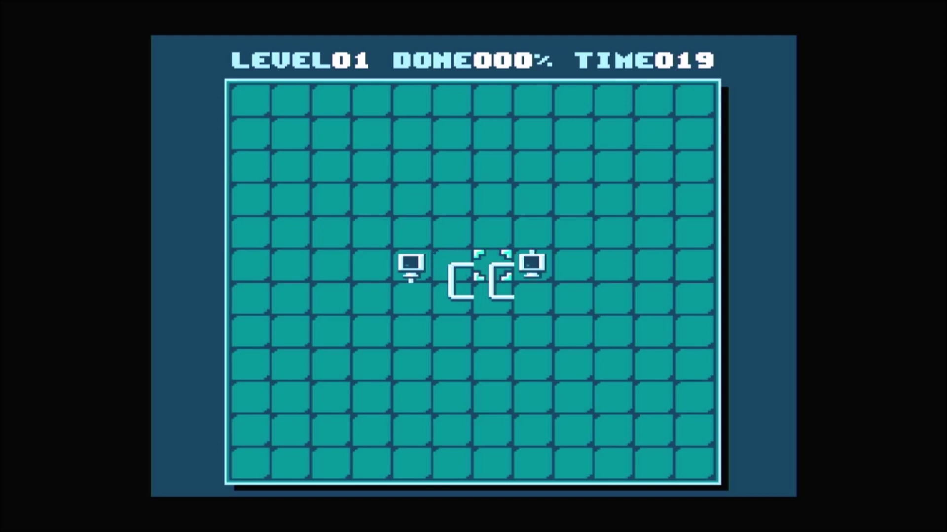
pyautogui.press('Down')
pyautogui.press('x')
# Rotate the next pipe pieces, turning the corner pipe to face left.
pyautogui.press('Left')
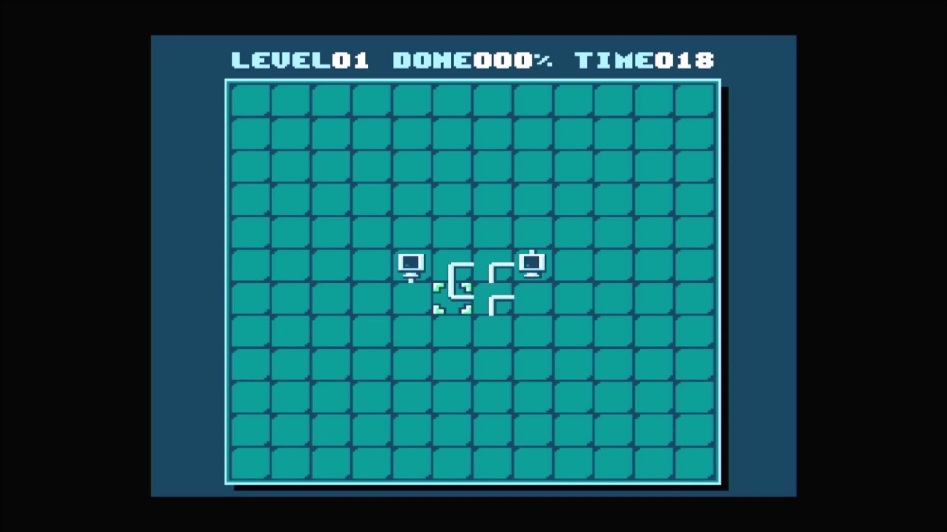
pyautogui.press('Right')
pyautogui.press('Right')
pyautogui.press('Left')
pyautogui.press('x')
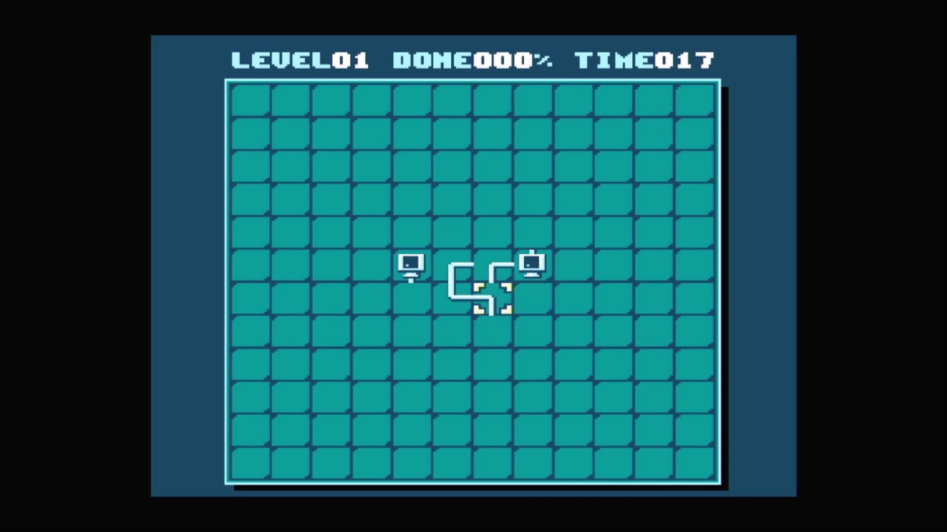
pyautogui.press('x')
pyautogui.press('Left')
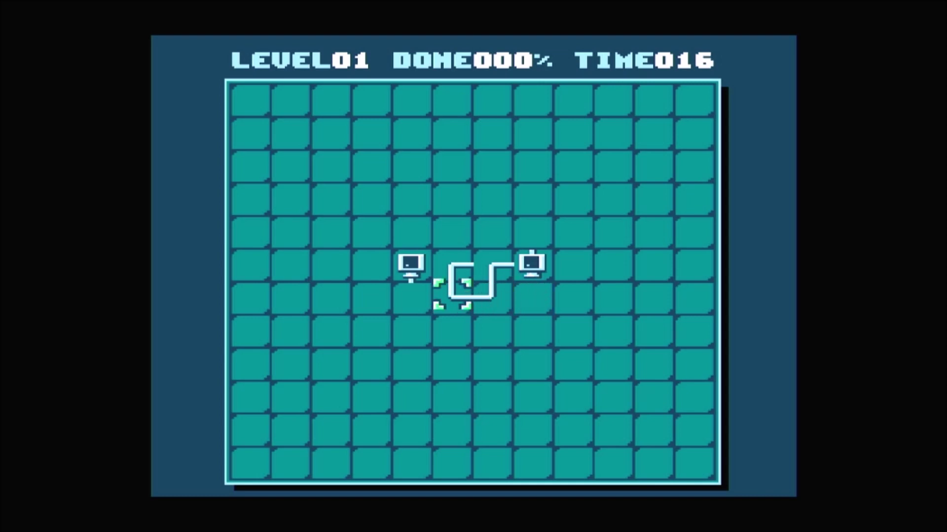
pyautogui.press('Up')
pyautogui.press('x')
pyautogui.press('Right')
pyautogui.press('Right')
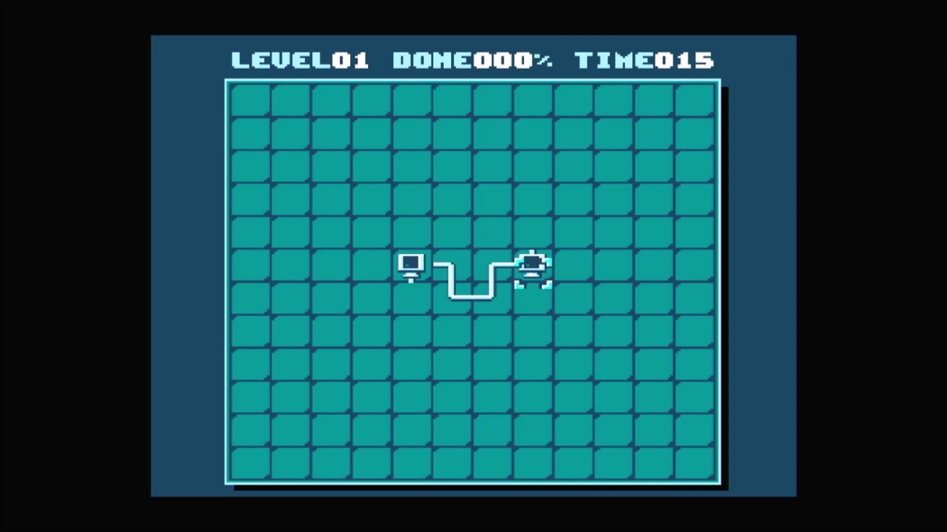
# Rotate the pipe piece beside the left computer to continue the link.
pyautogui.press('Down')
pyautogui.press('Left')
pyautogui.press('Left')
pyautogui.press('Left')
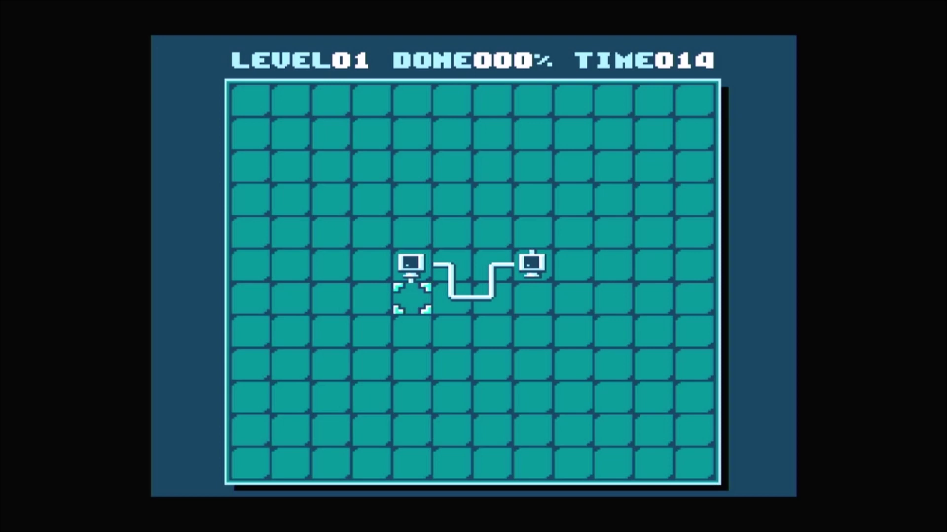
pyautogui.press('Right')
pyautogui.press('space')
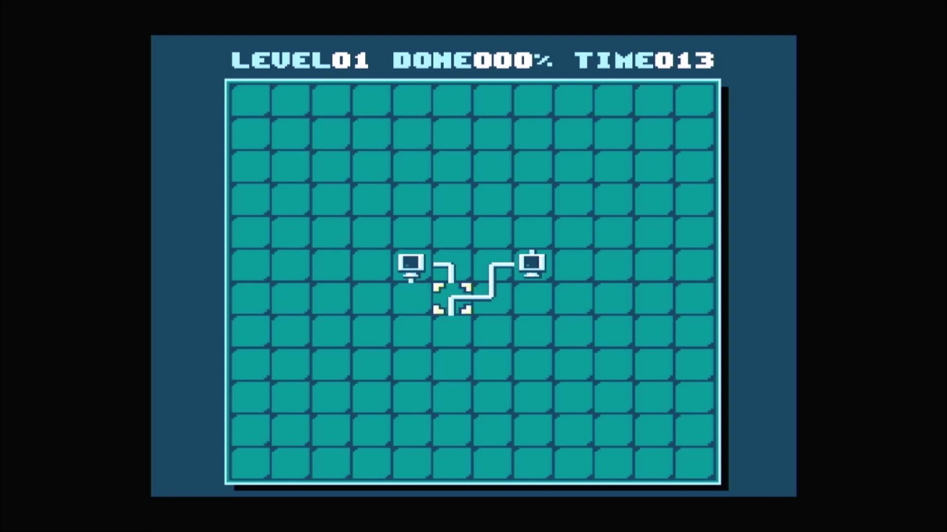
pyautogui.press('Left')
pyautogui.press('Right')
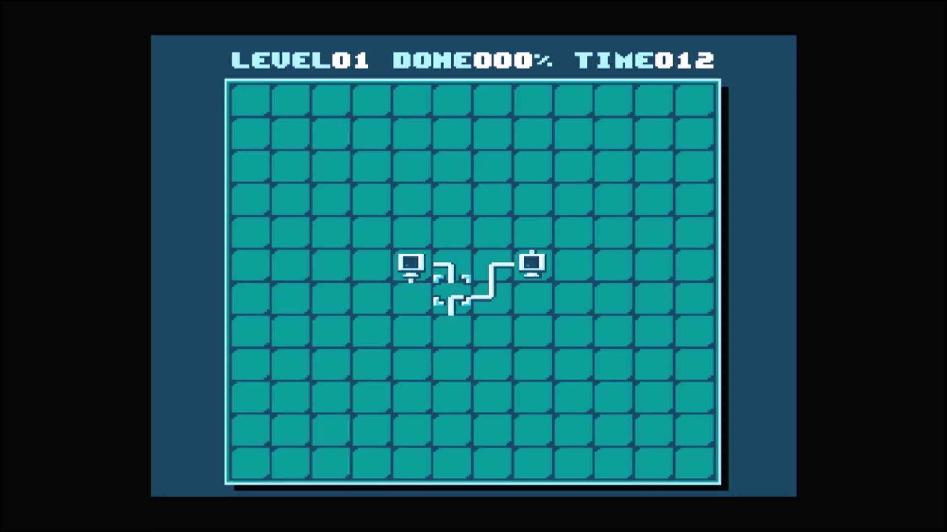
pyautogui.press('Up')
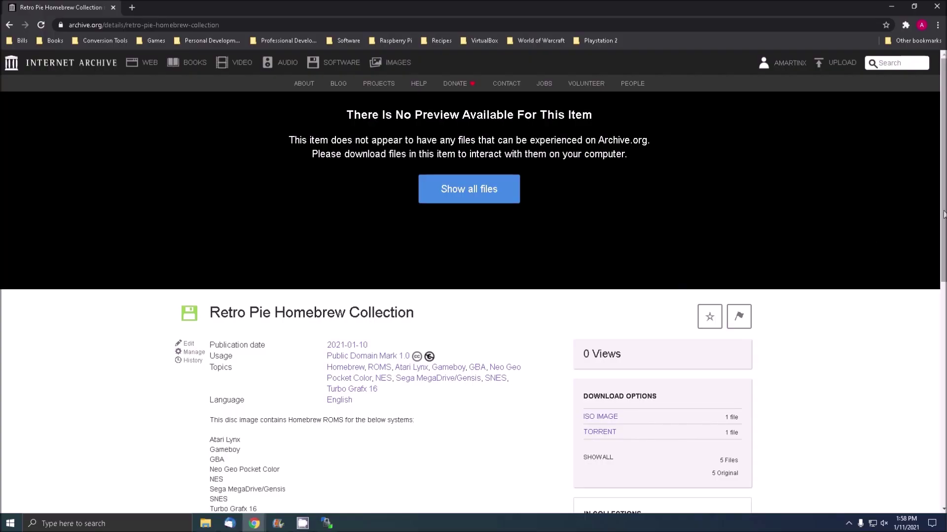
pyautogui.scroll(-2, 884, 245)
pyautogui.scroll(-1, 938, 280)
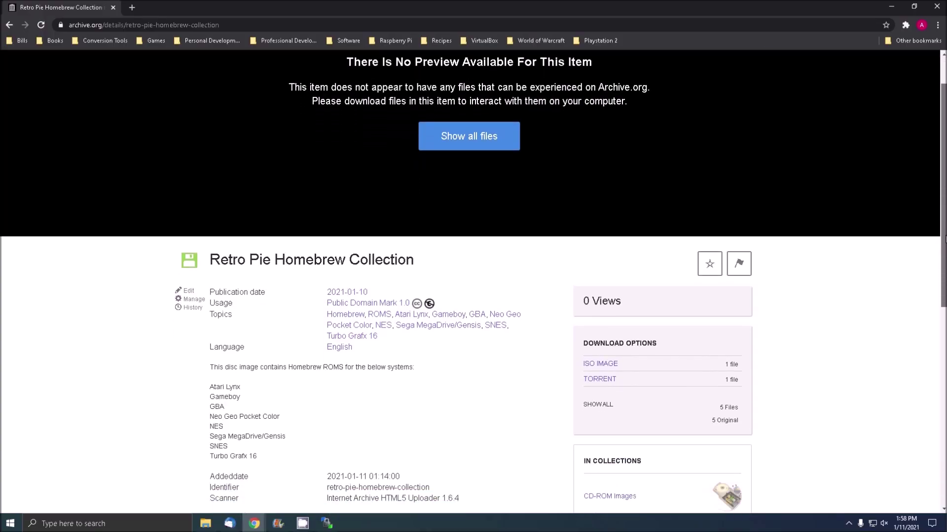
pyautogui.scroll(-1, 938, 280)
pyautogui.scroll(-1, 938, 280)
pyautogui.scroll(-1, 938, 280)
pyautogui.moveTo(937, 279); pyautogui.dragTo(936, 310)
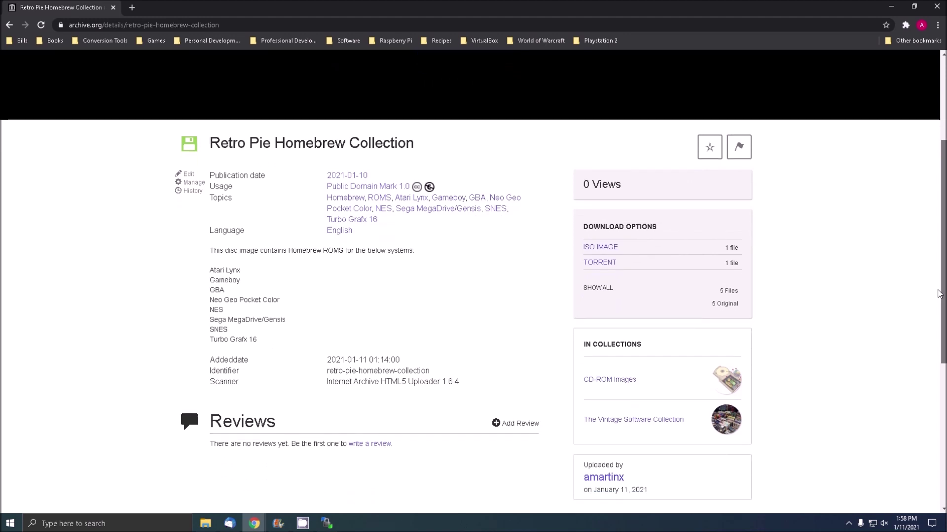